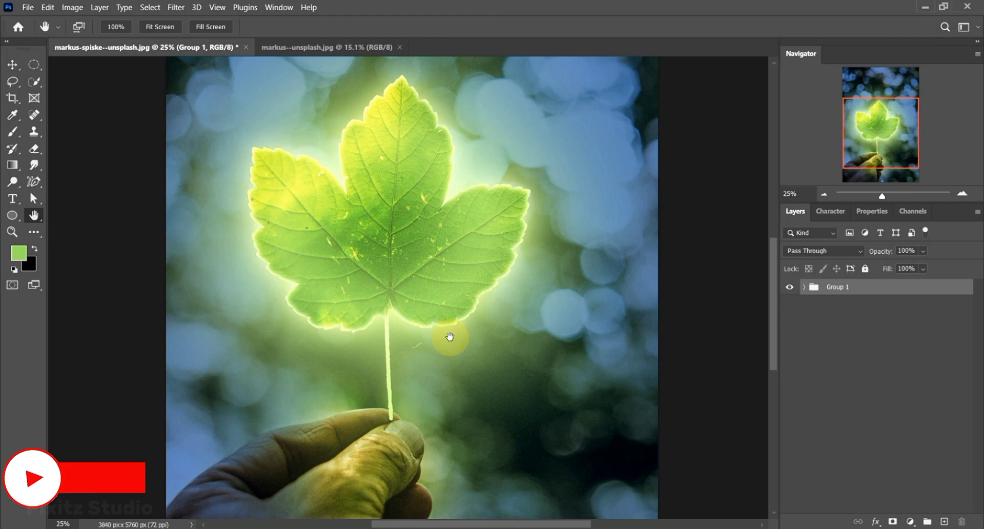
- Examine the glowing leaf in the finished image up close and as a whole
mouse_move(503, 319)
mouse_down()
mouse_move(507, 358)
mouse_move(479, 366)
mouse_move(477, 193)
mouse_move(509, 288)
mouse_move(509, 337)
mouse_move(500, 334)
mouse_up()
key(z)
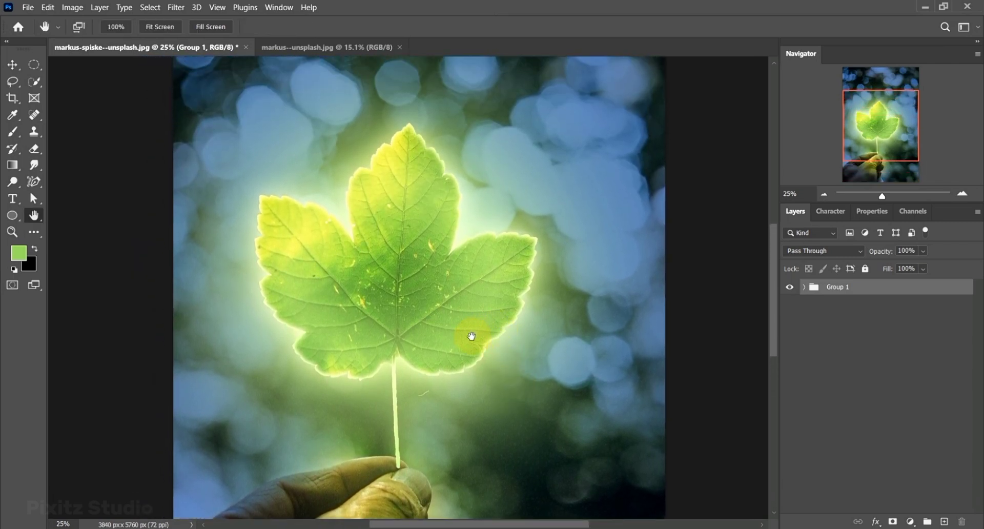
drag(475, 270, 369, 245)
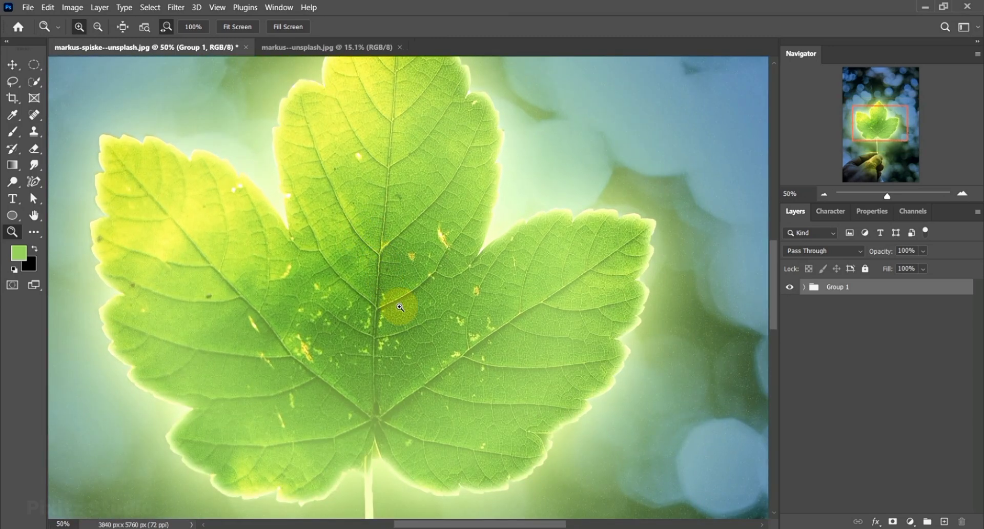
key(h)
drag(433, 333, 449, 355)
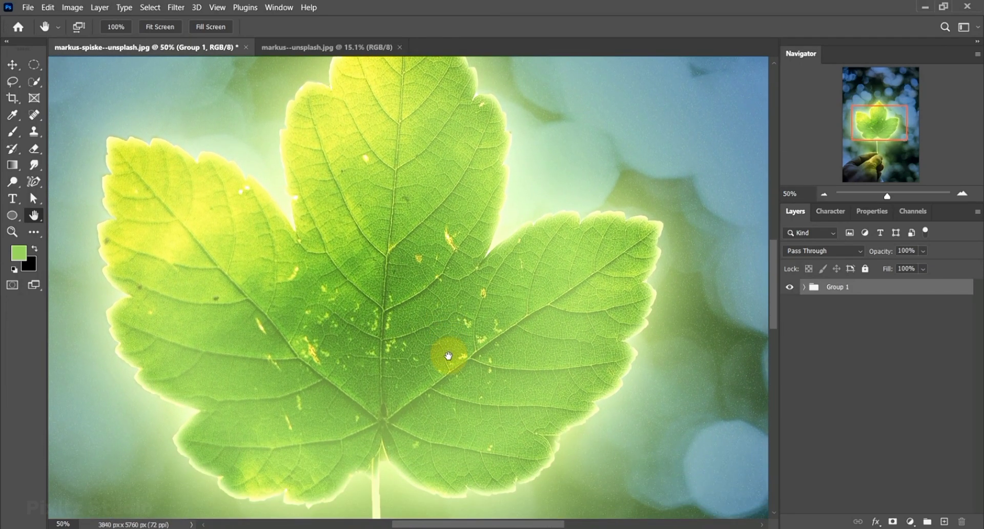
key(ctrl+0)
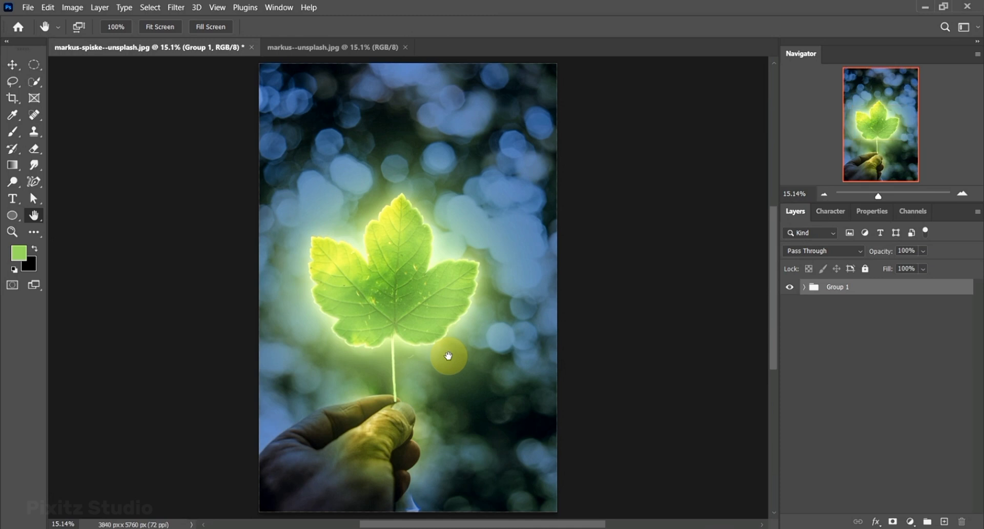
key(v)
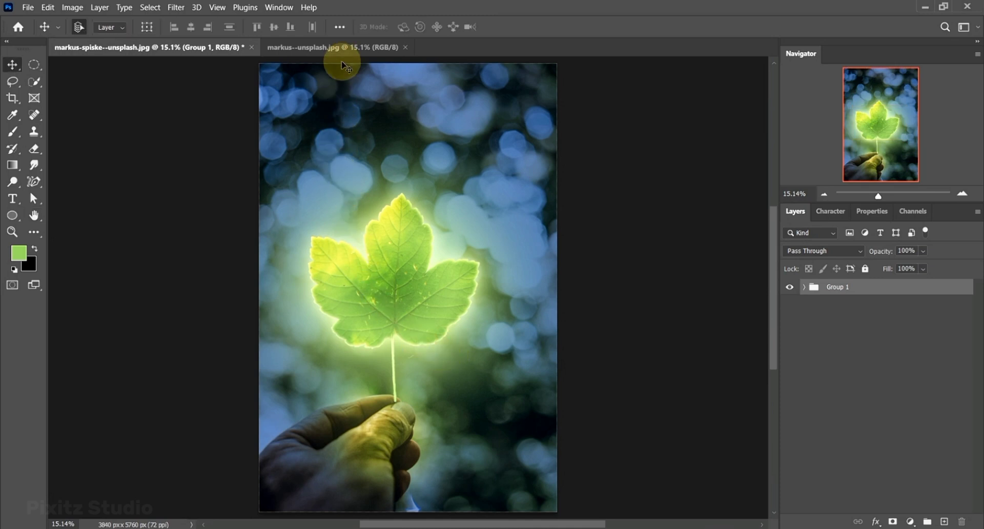
- Switch to the original leaf photo and select the leaf blade with the Quick Selection tool, enlarging the brush to 80 px
click(352, 46)
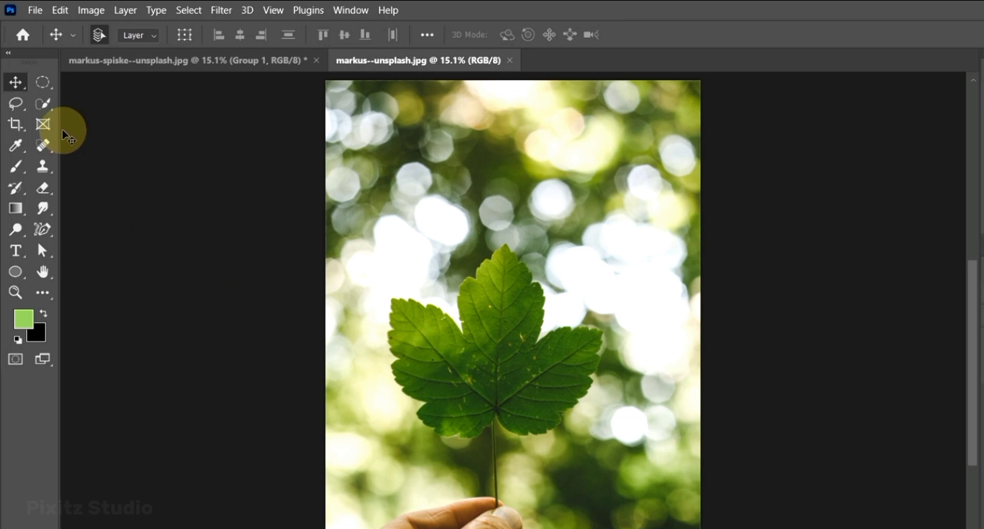
click(48, 104)
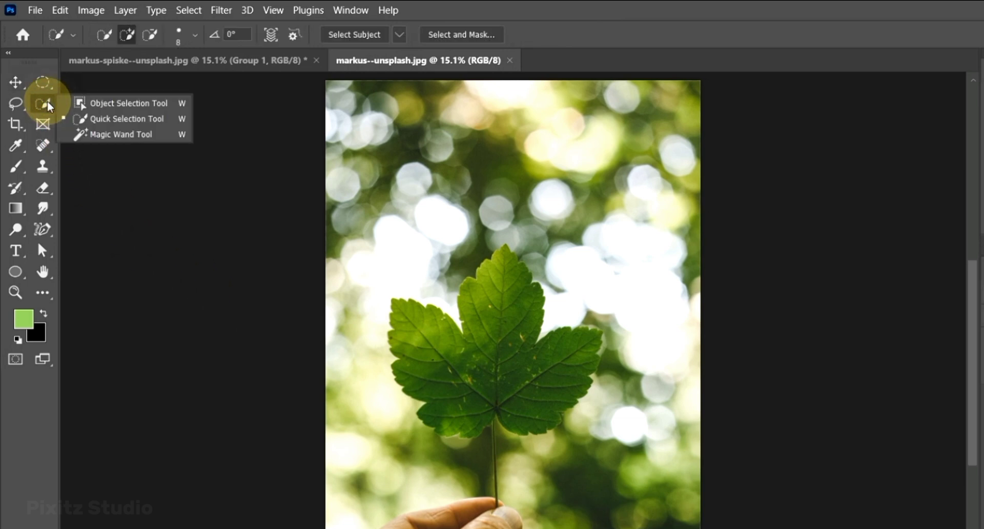
click(129, 122)
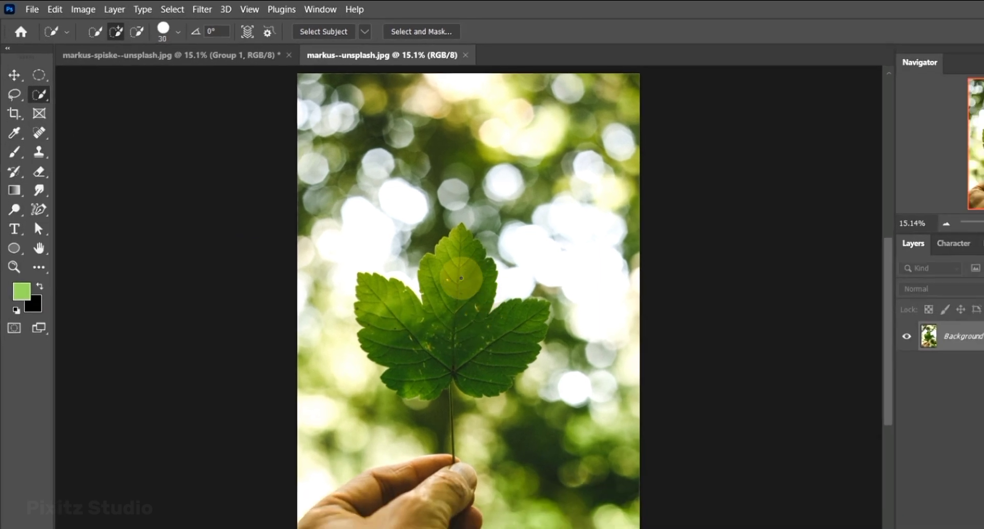
mouse_move(462, 278)
mouse_down()
mouse_move(457, 259)
mouse_move(457, 285)
mouse_up()
key(bracketright)
drag(386, 313, 430, 348)
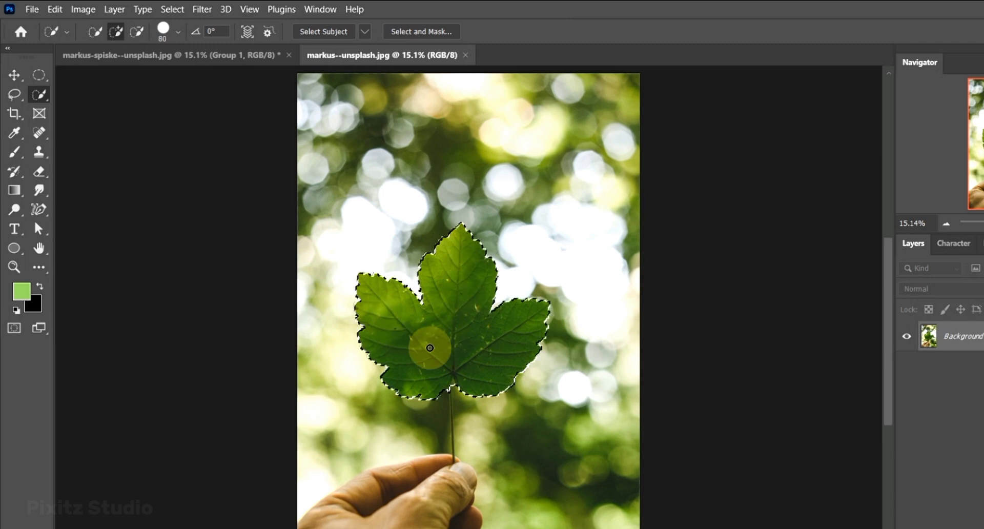
- Extend the selection down the leaf's stem with a 7 px Quick Selection brush and clean up the stray areas beside the stem
key(z)
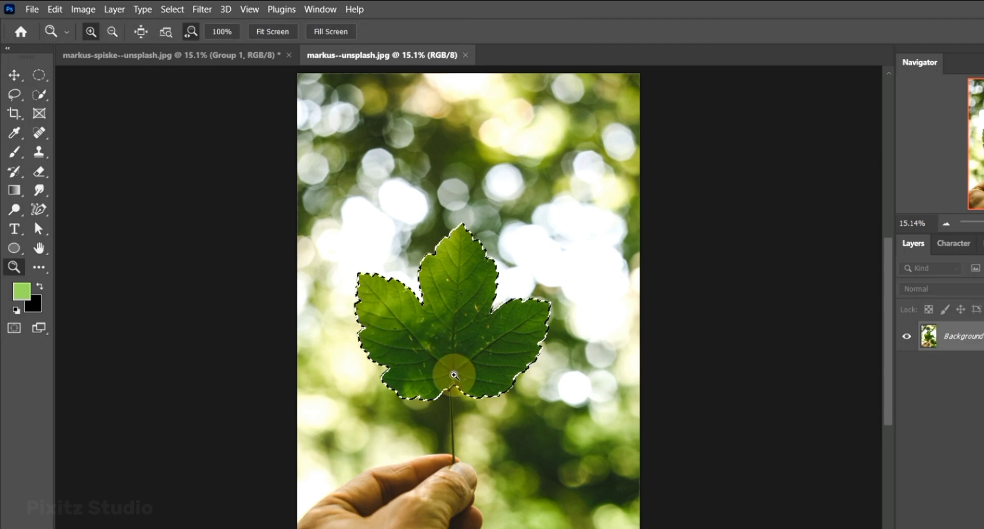
click(455, 415)
mouse_move(455, 415)
mouse_down()
mouse_move(444, 459)
mouse_move(459, 469)
mouse_move(460, 415)
mouse_up()
scroll(460, 415, down, 1)
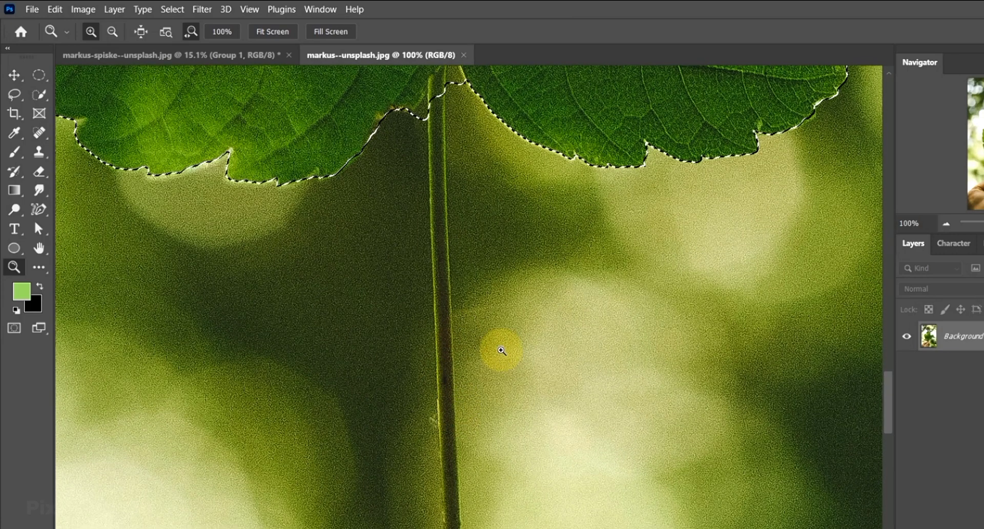
key(w)
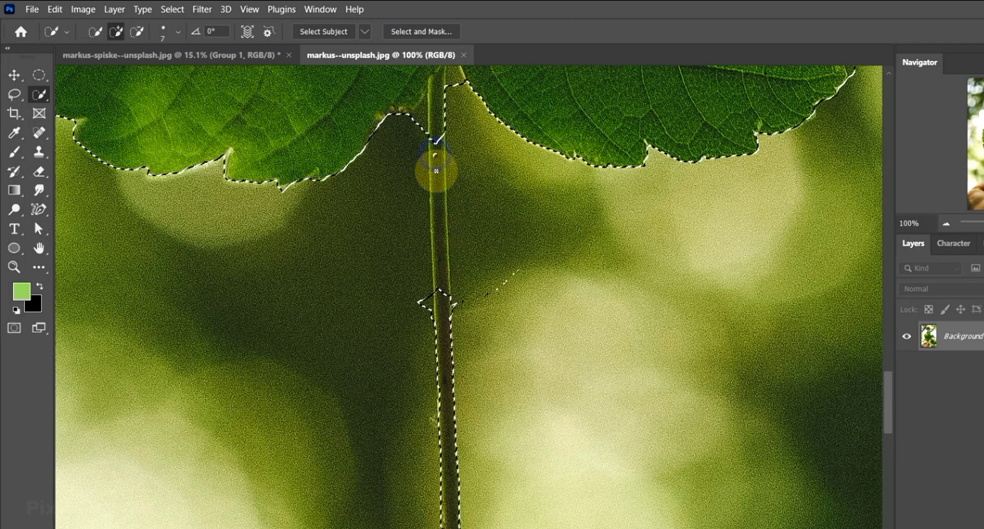
drag(437, 171, 446, 299)
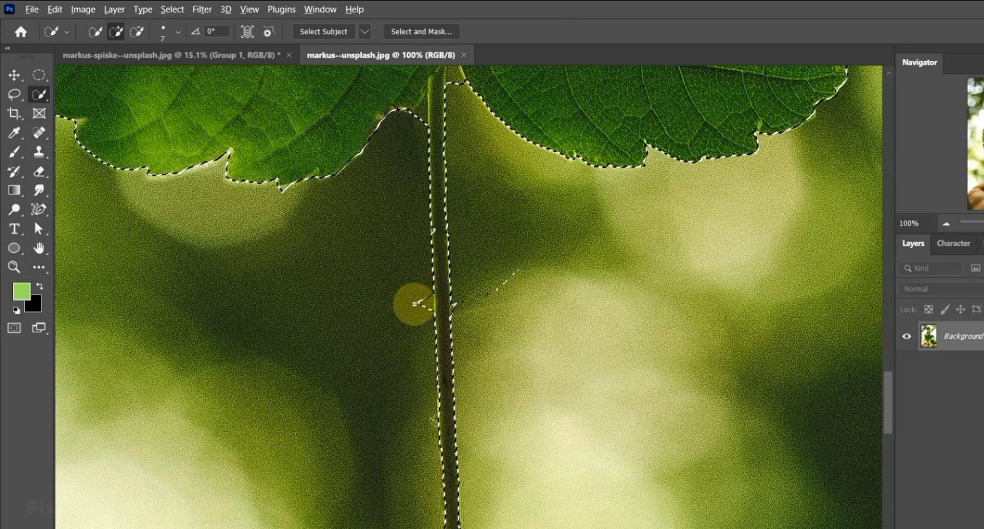
drag(466, 292, 514, 283)
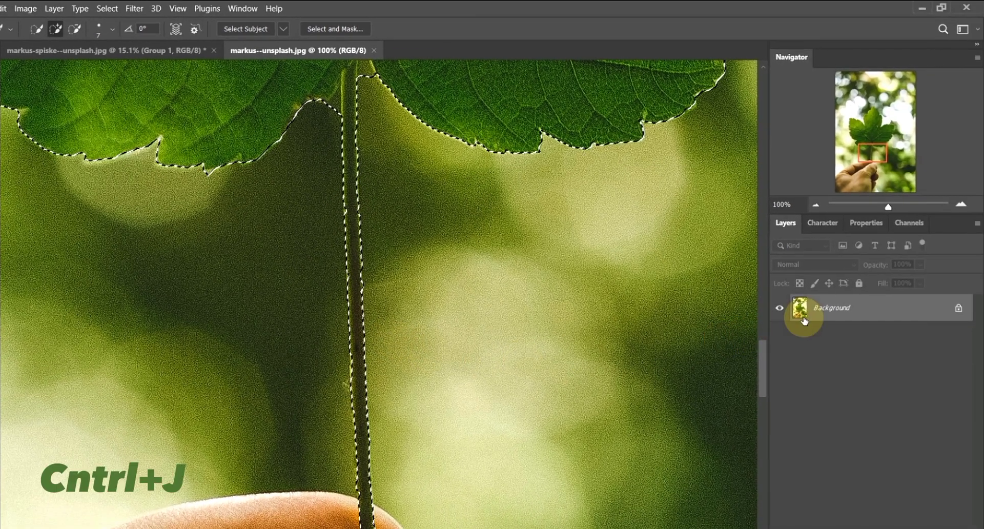
- Copy the selected leaf and stem from the Background to a new layer, and duplicate that layer once
click(964, 337)
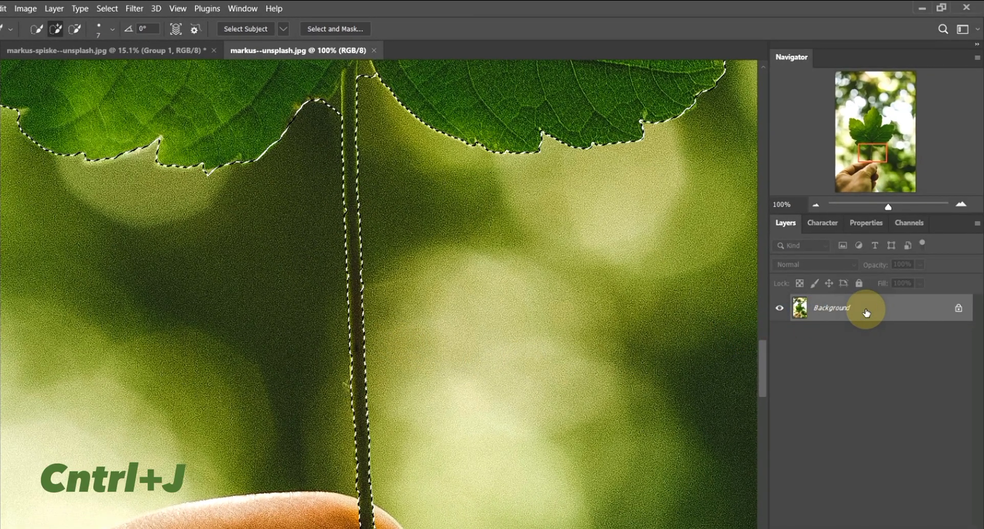
key(ctrl+j)
key(ctrl+j)
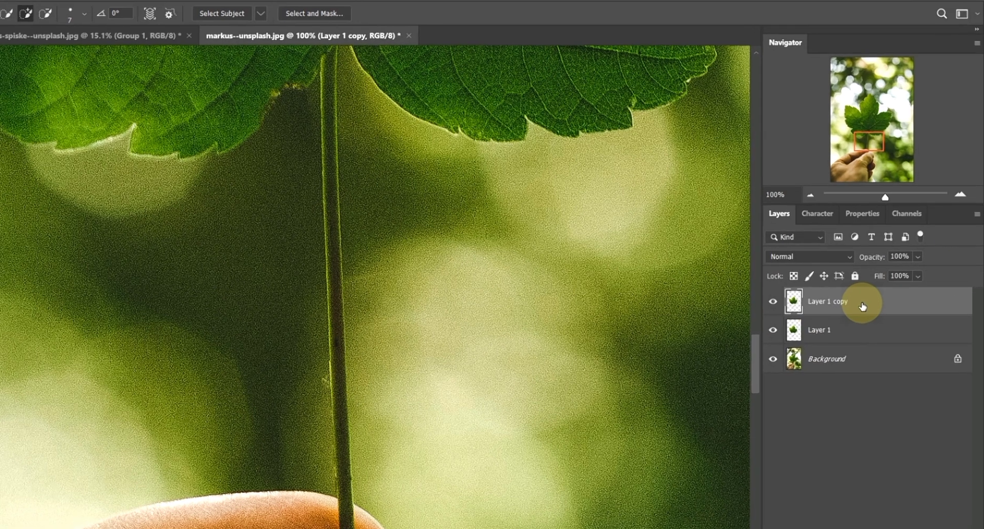
- Set the blend mode of the Layer 1 copy leaf layer to Screen
key(ctrl+0)
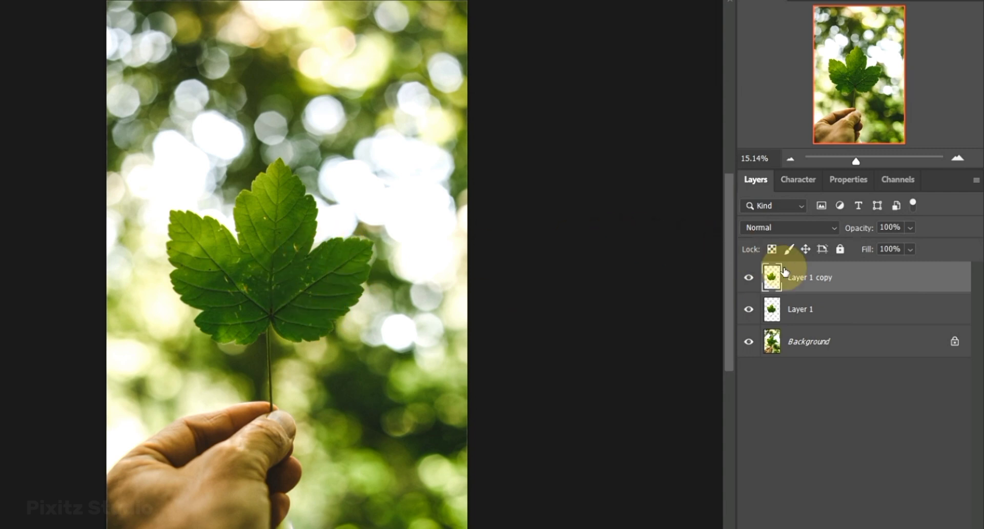
click(814, 277)
click(817, 228)
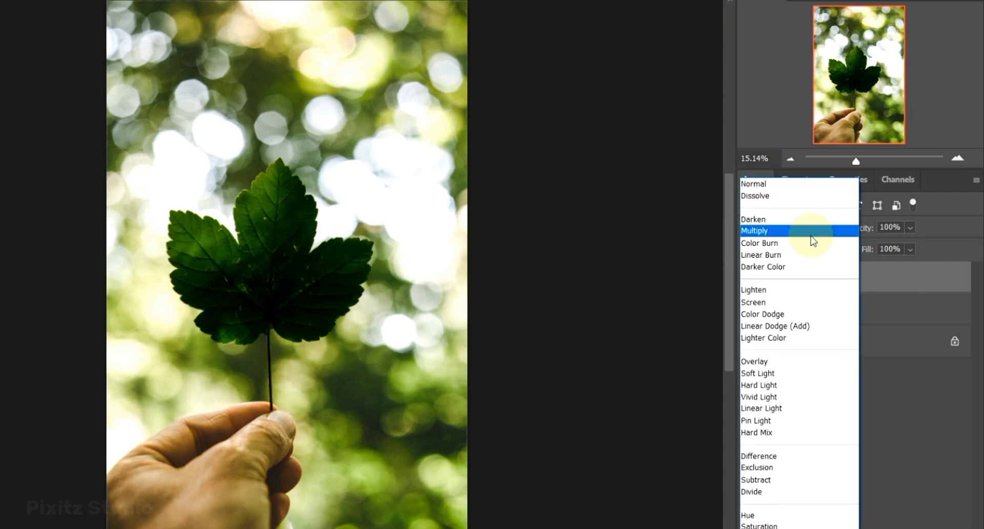
click(796, 302)
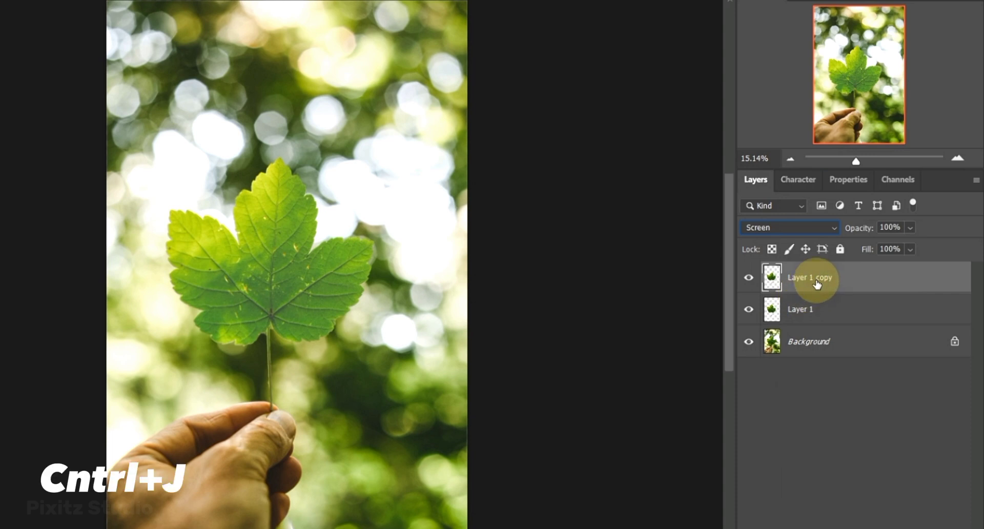
- Duplicate the Screen-mode leaf layer and set the new copy's blend mode to Overlay
key(ctrl+j)
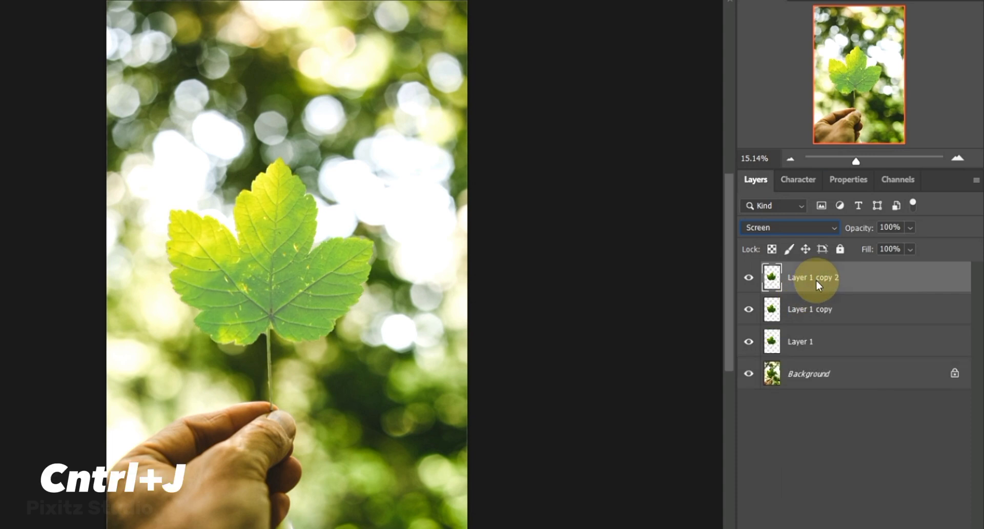
click(813, 227)
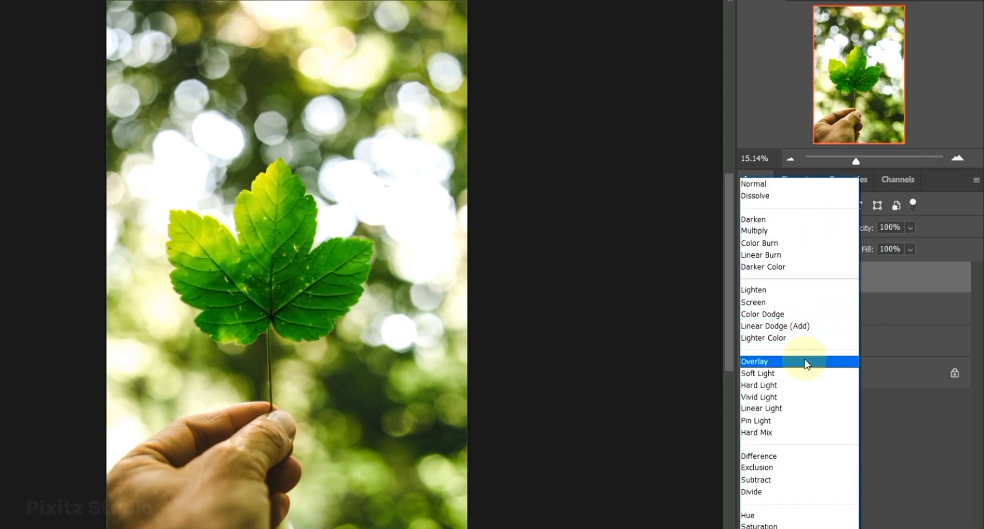
click(804, 362)
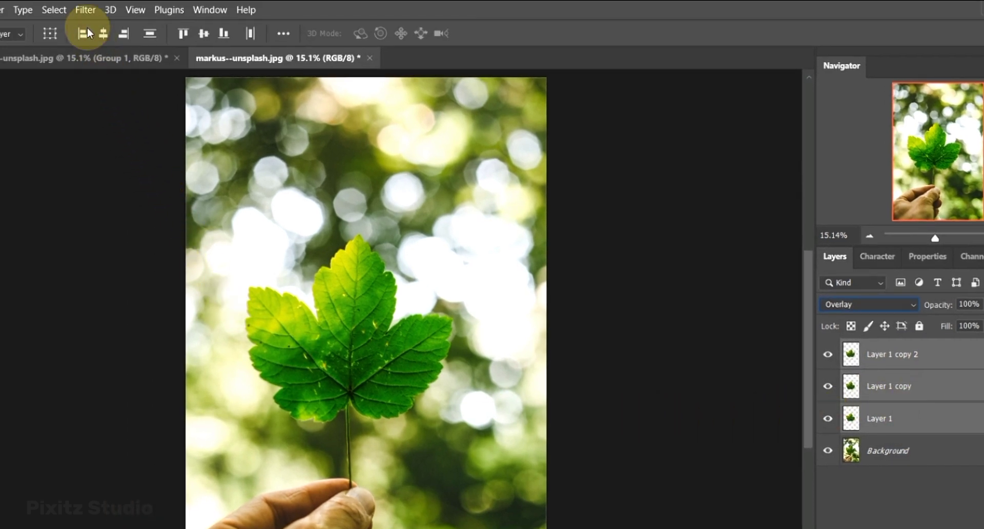
- Convert the three selected leaf layers into one smart object for smart filters
click(85, 10)
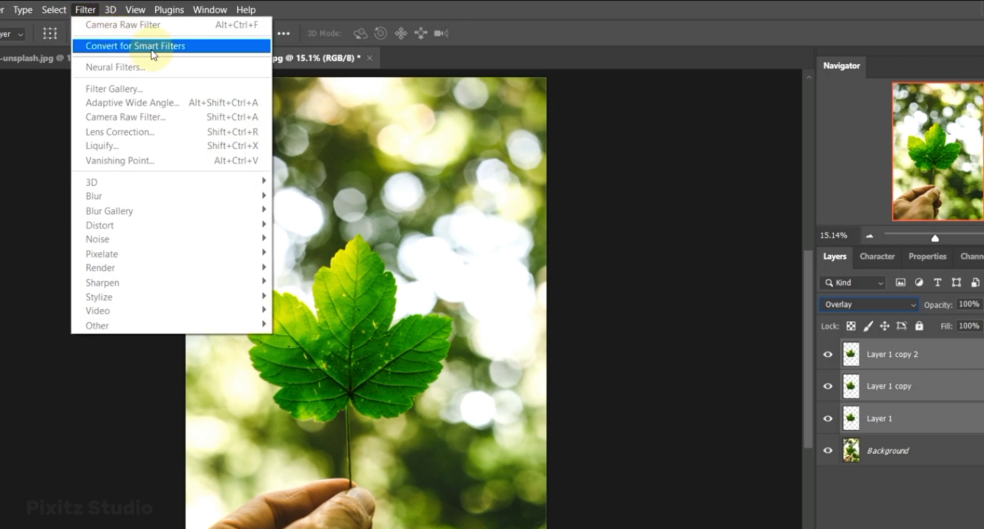
click(150, 51)
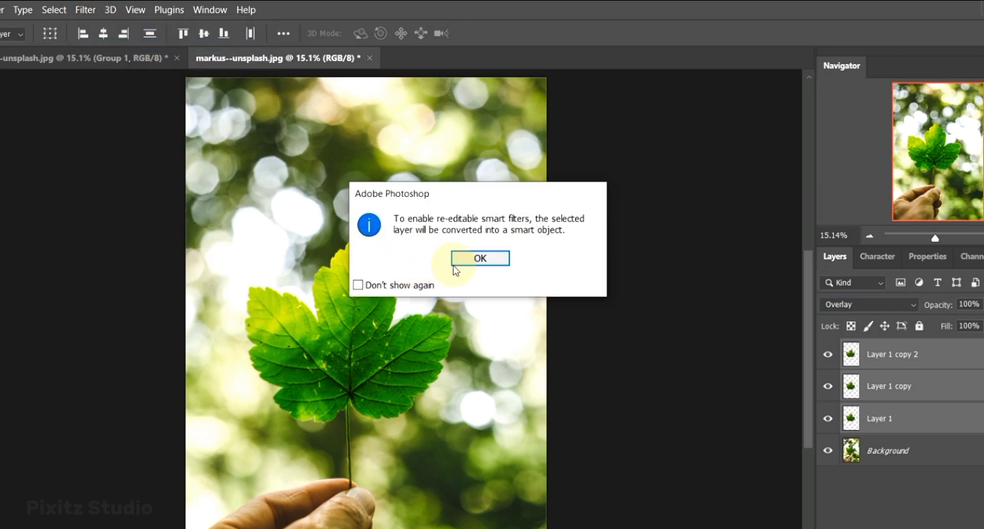
click(482, 259)
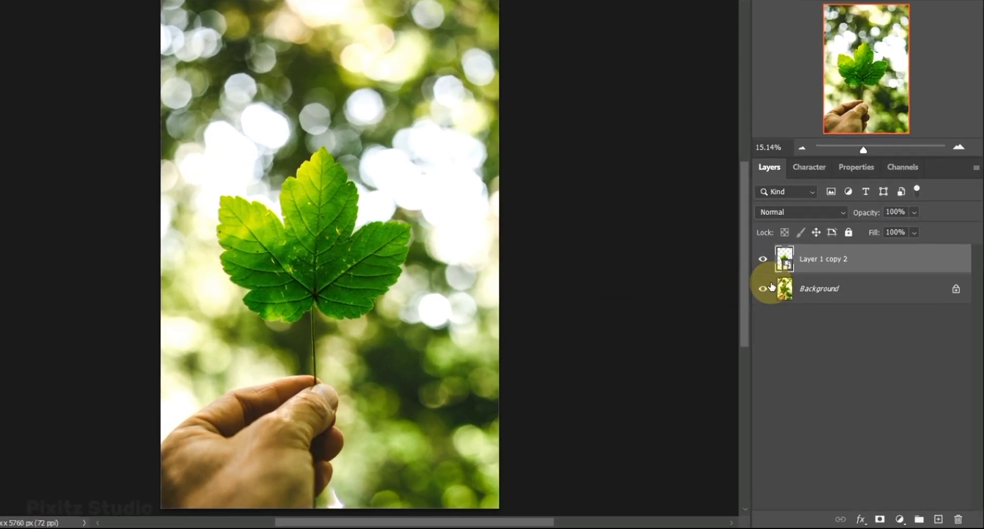
- Add an Inner Glow effect to the leaf smart object with Screen blend mode and 100% opacity
click(872, 287)
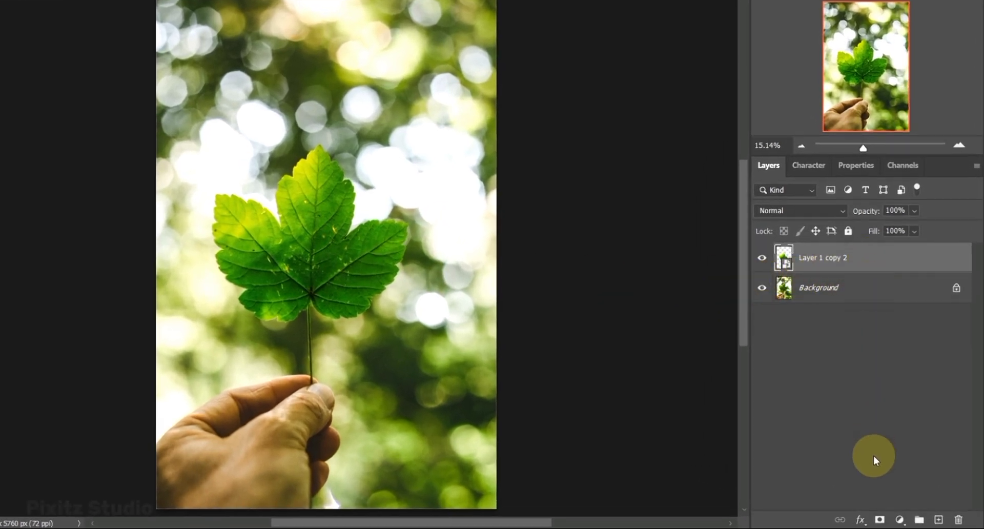
click(860, 519)
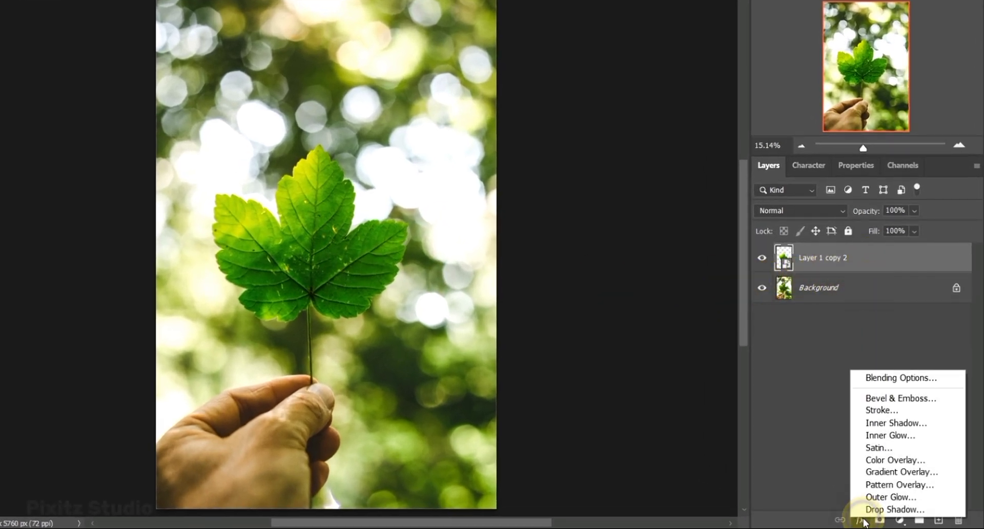
click(875, 435)
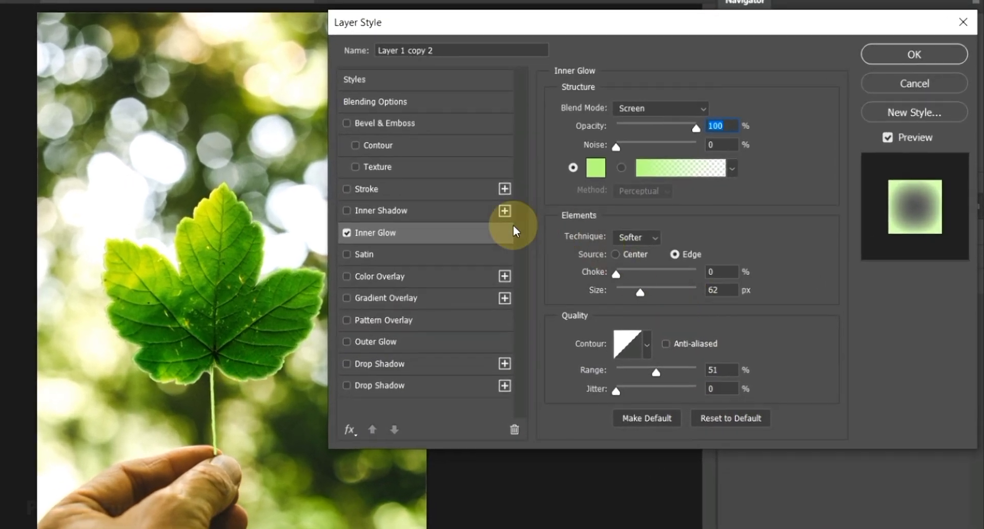
click(539, 194)
click(666, 106)
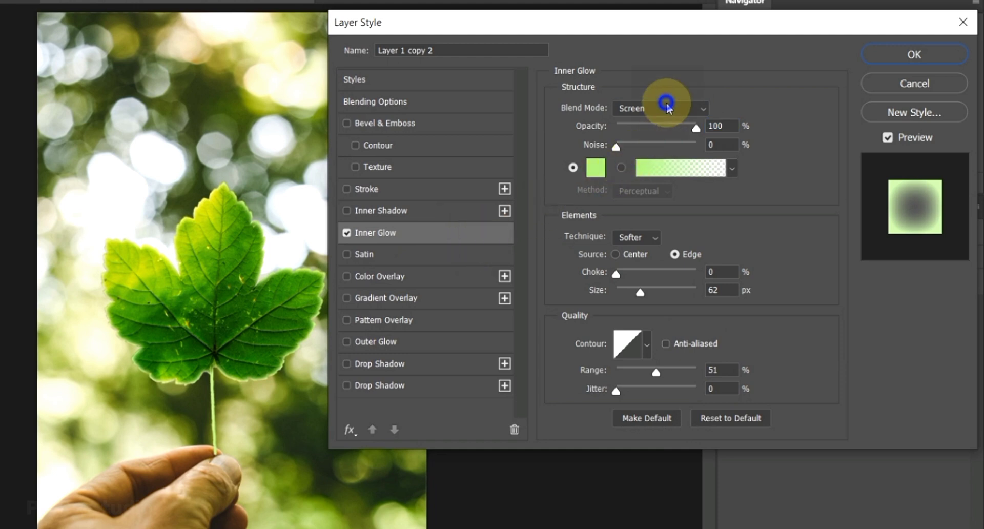
click(658, 250)
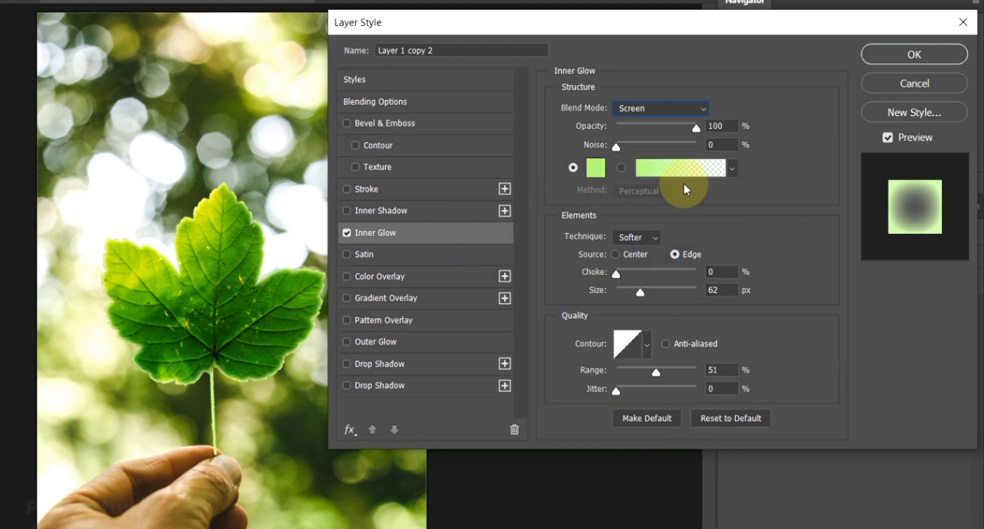
click(699, 130)
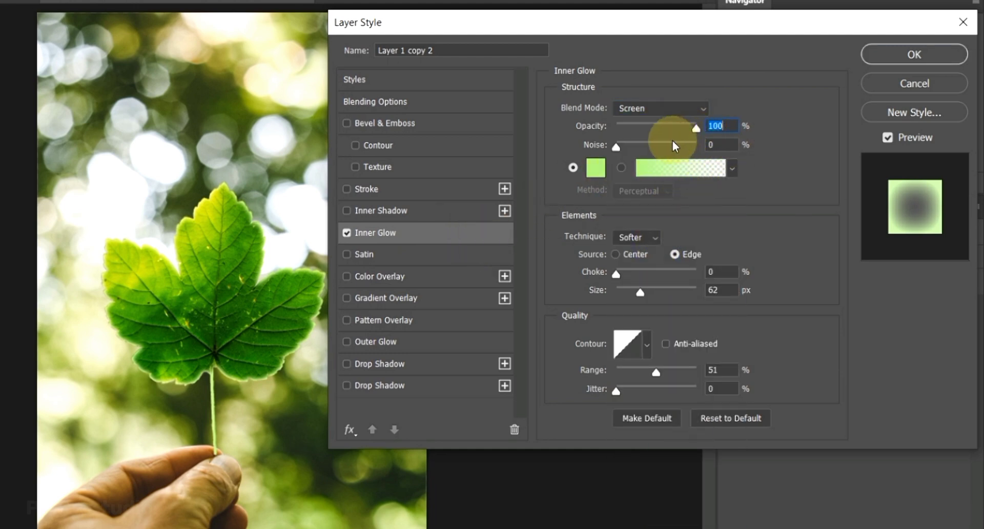
- Give the inner glow the colour b3ff81, the Softer technique and Edge as its source
click(597, 167)
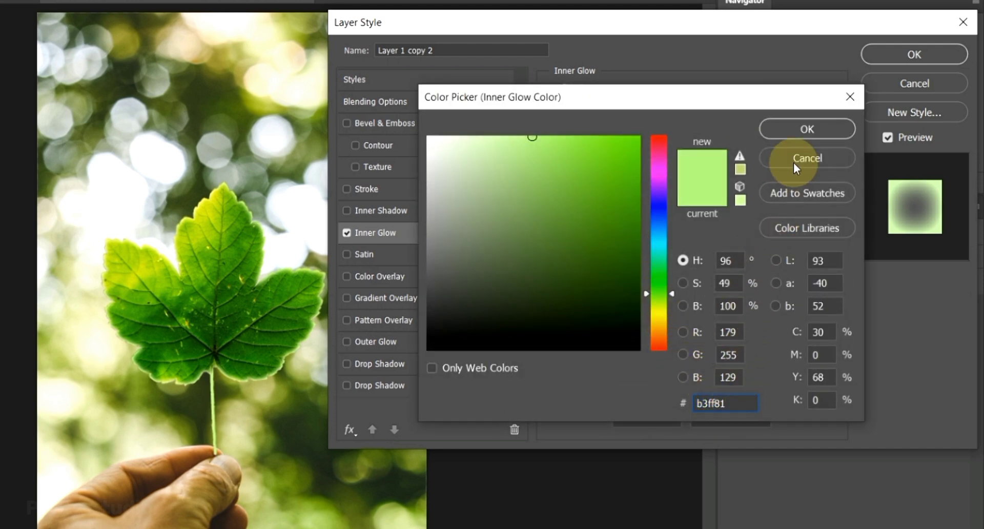
click(797, 133)
click(654, 237)
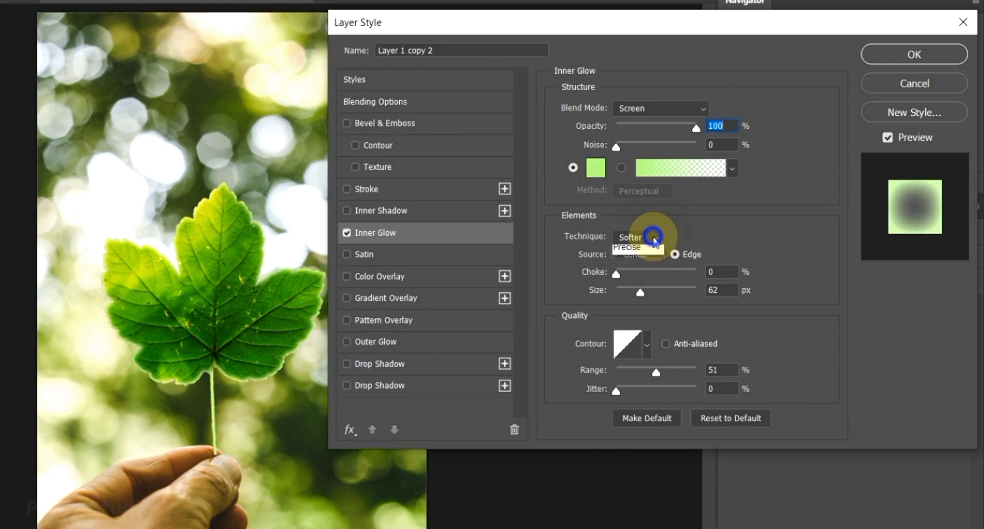
click(647, 251)
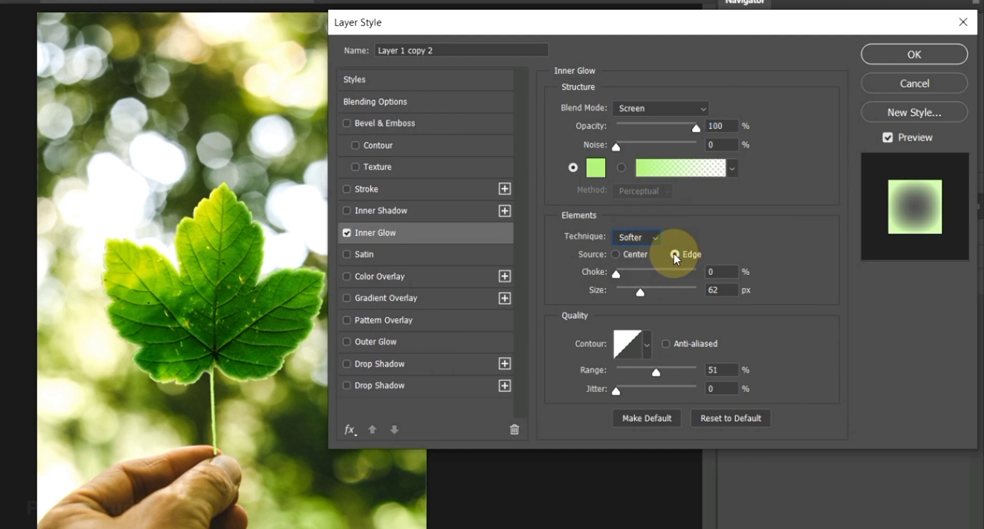
click(674, 254)
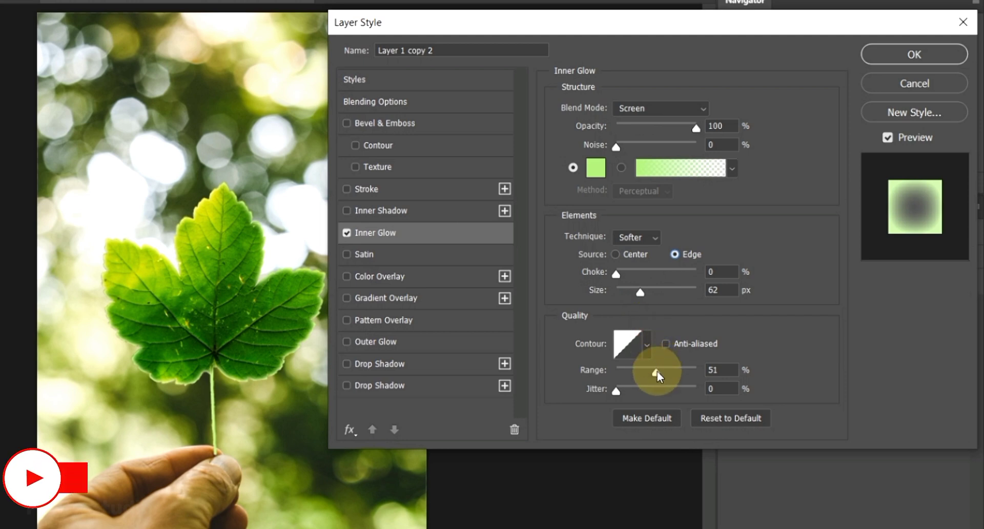
- Add an Outer Glow effect to the leaf smart object with Screen blend mode, 100% opacity and the colour b9f167
click(404, 348)
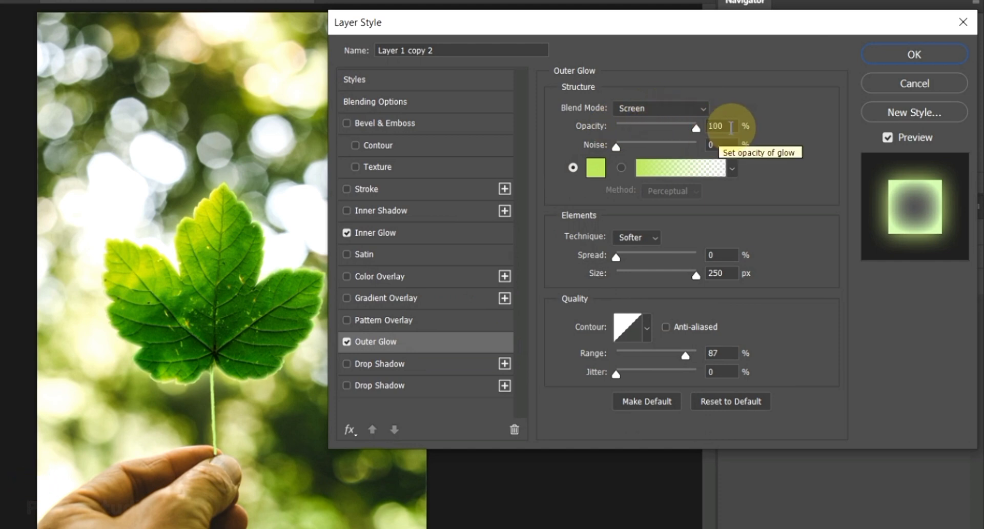
click(728, 126)
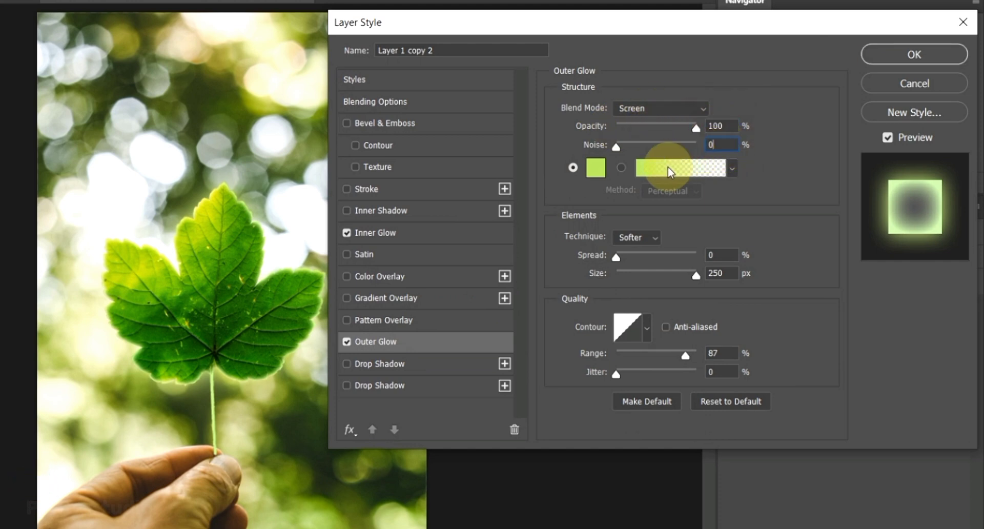
click(595, 167)
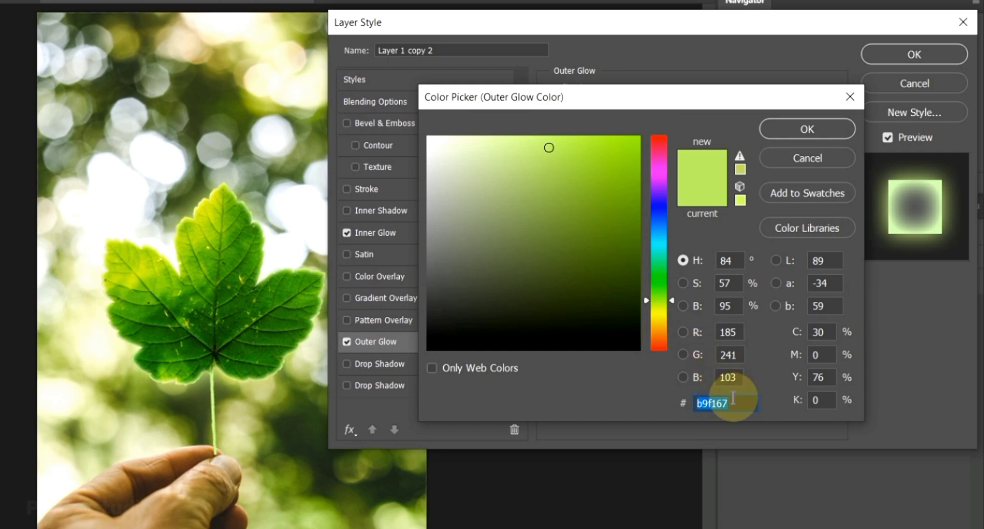
click(742, 406)
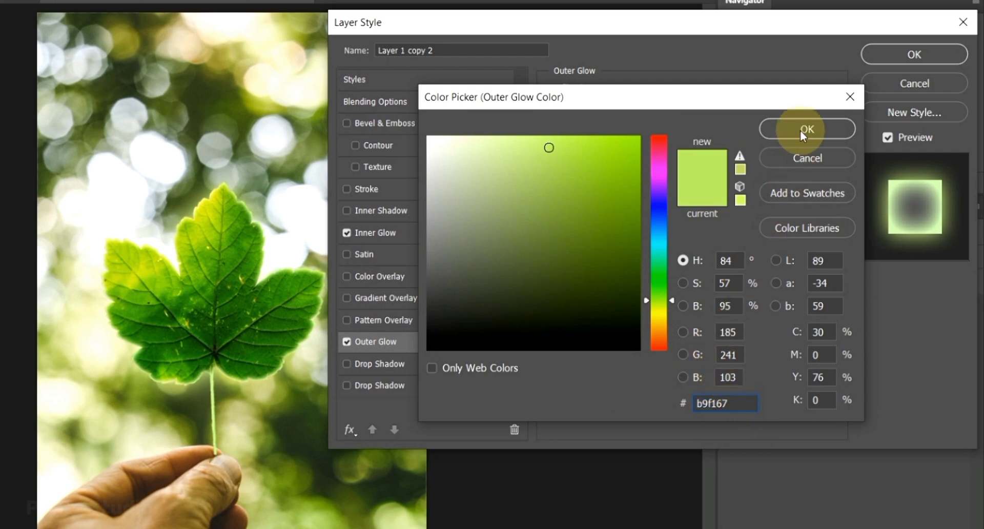
click(802, 130)
- Give the outer glow the Softer technique, a size of 250 px and a range of 87%, and apply the layer style
click(651, 238)
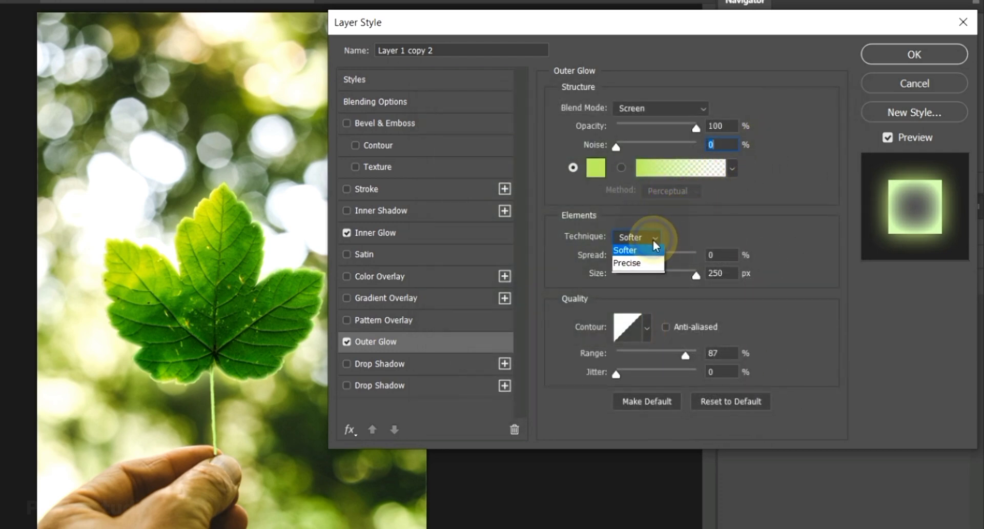
click(653, 250)
click(729, 280)
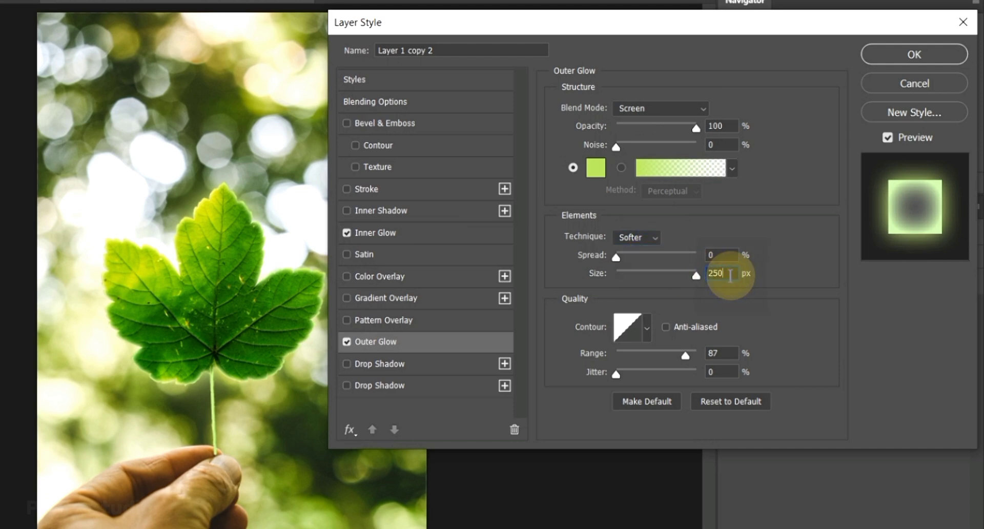
click(697, 277)
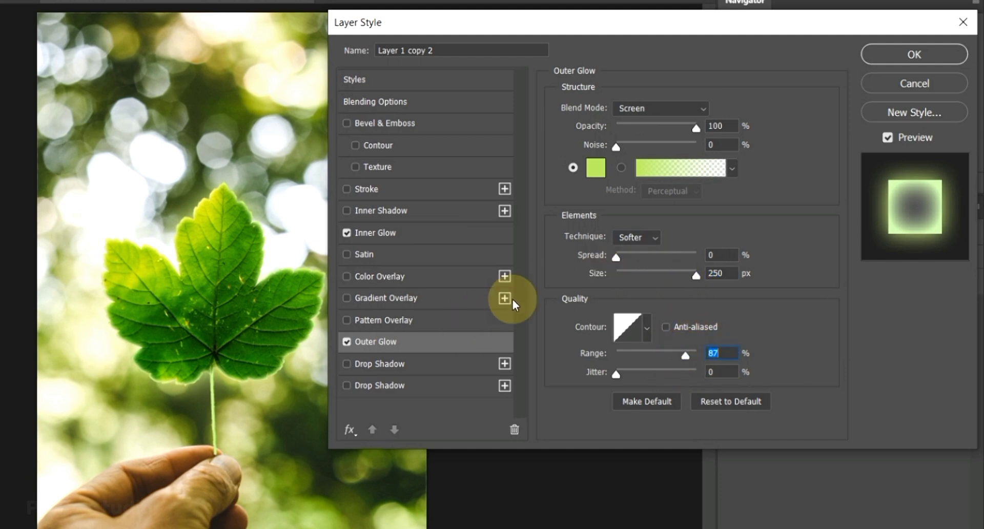
click(875, 57)
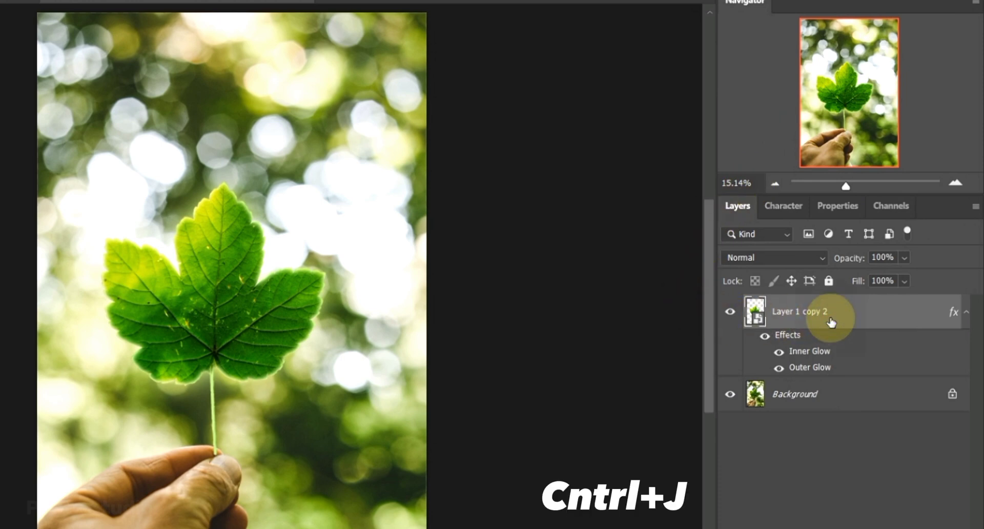
- Apply a 493.4-pixel Gaussian Blur to a duplicate of the leaf smart object and blend it in Soft Light mode
key(ctrl+j)
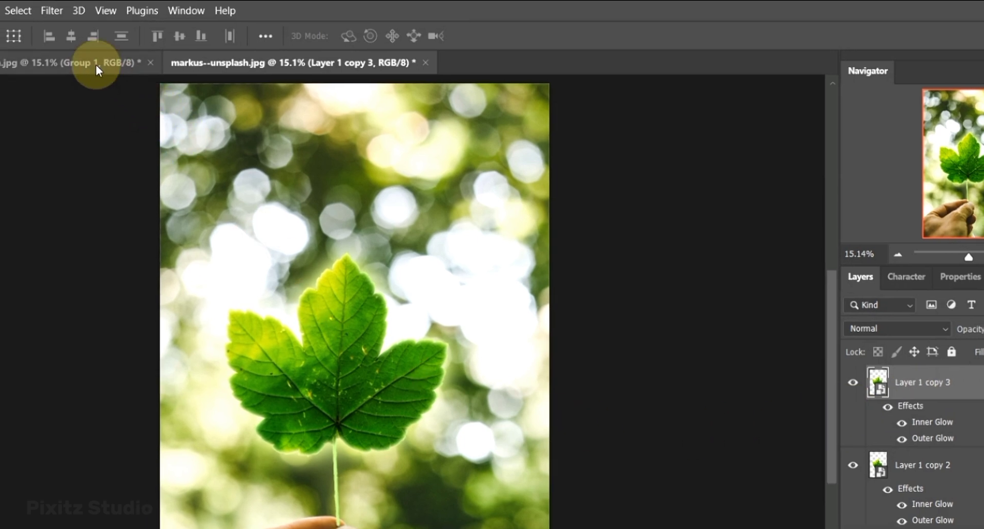
click(52, 10)
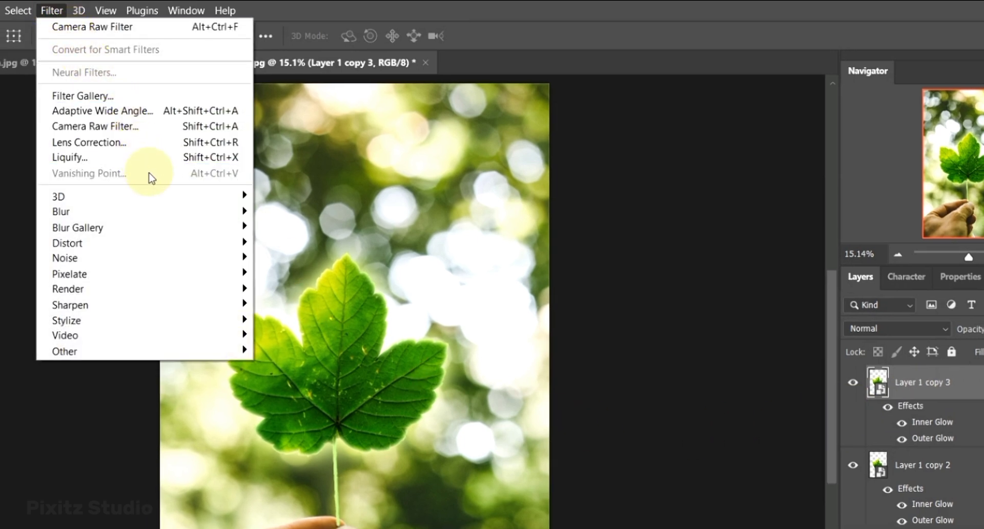
mouse_move(177, 212)
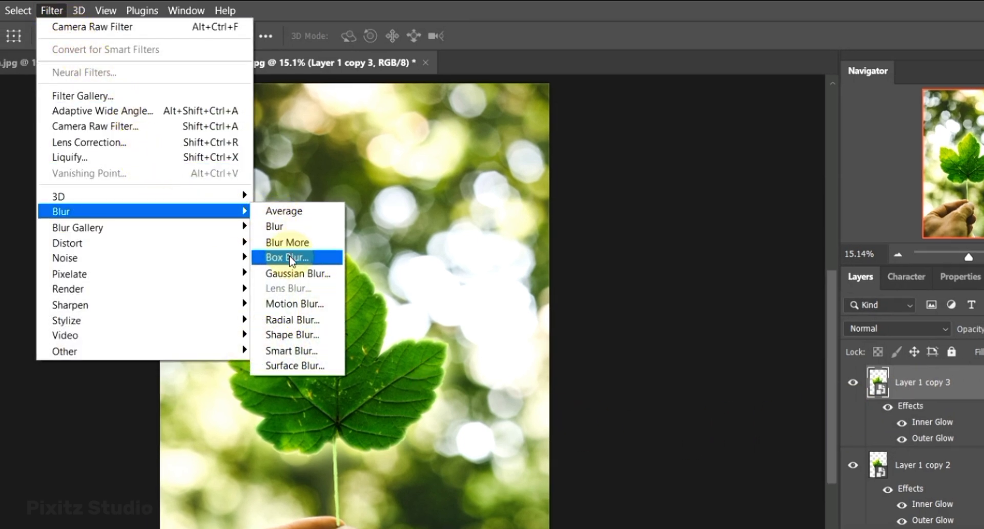
click(296, 273)
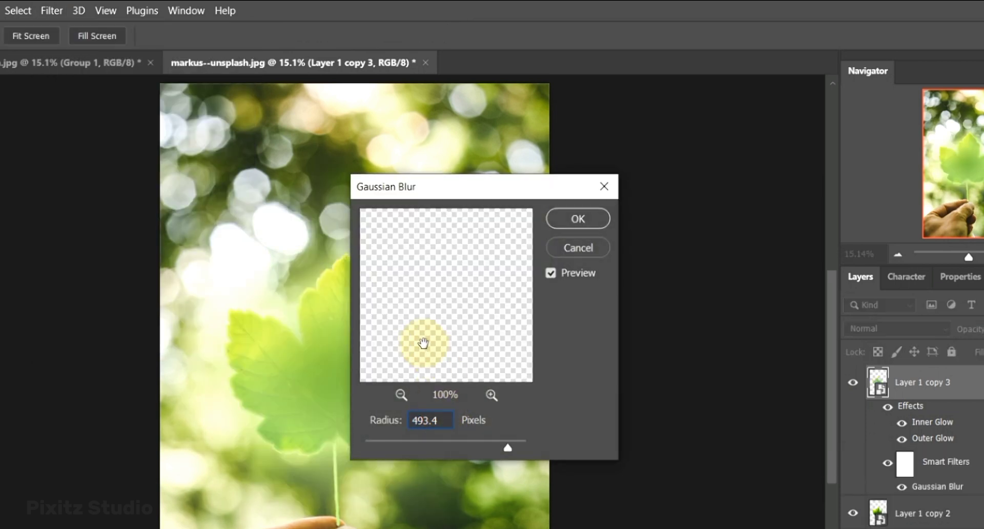
click(587, 221)
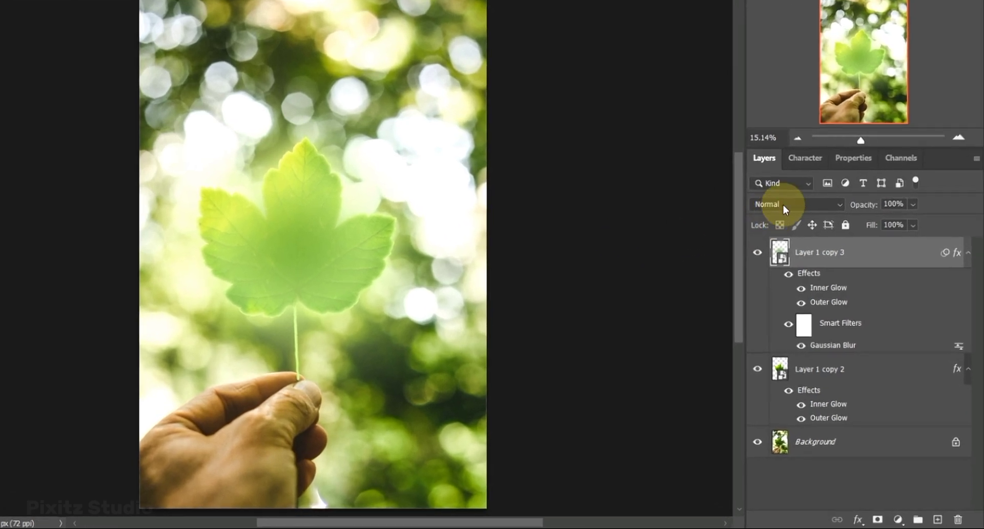
click(822, 247)
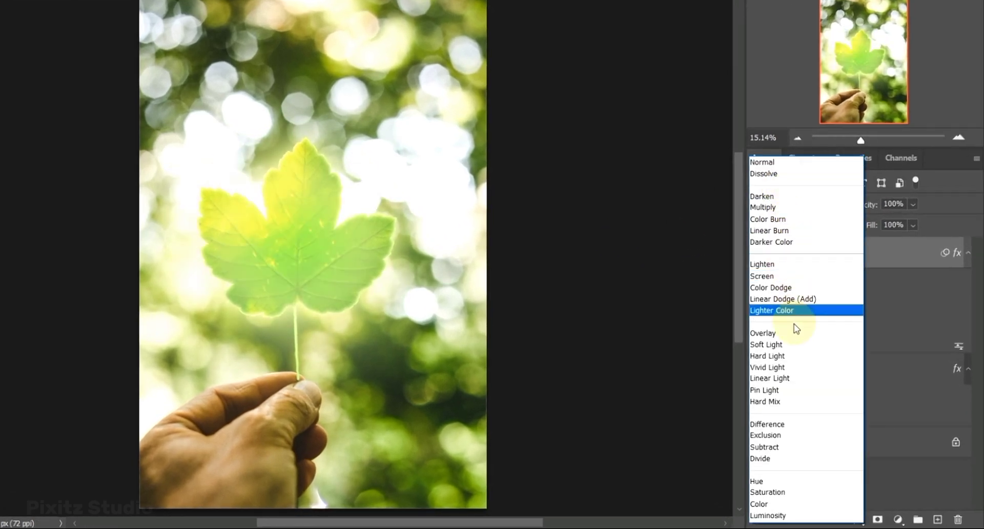
click(796, 346)
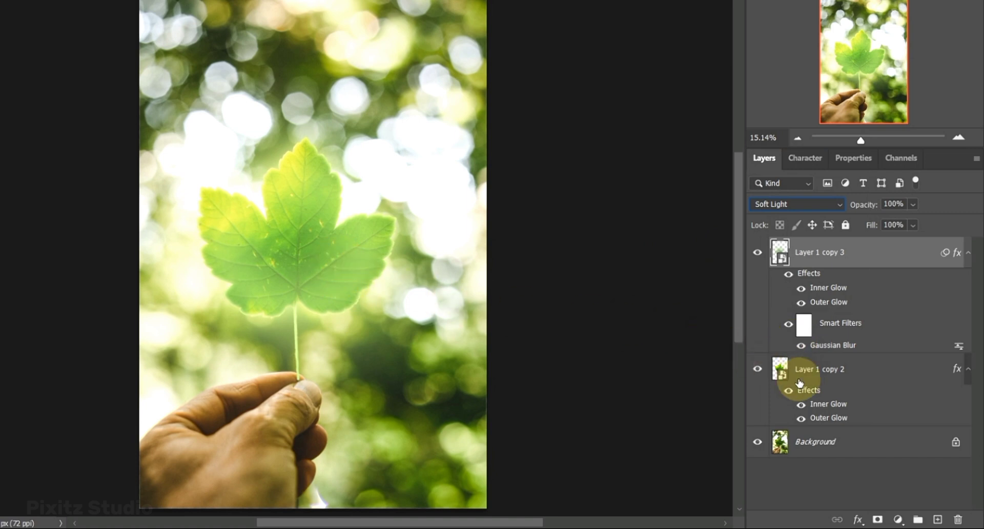
- Add a Color Lookup adjustment directly above the Background layer using the Moonlight.3DL file
click(842, 441)
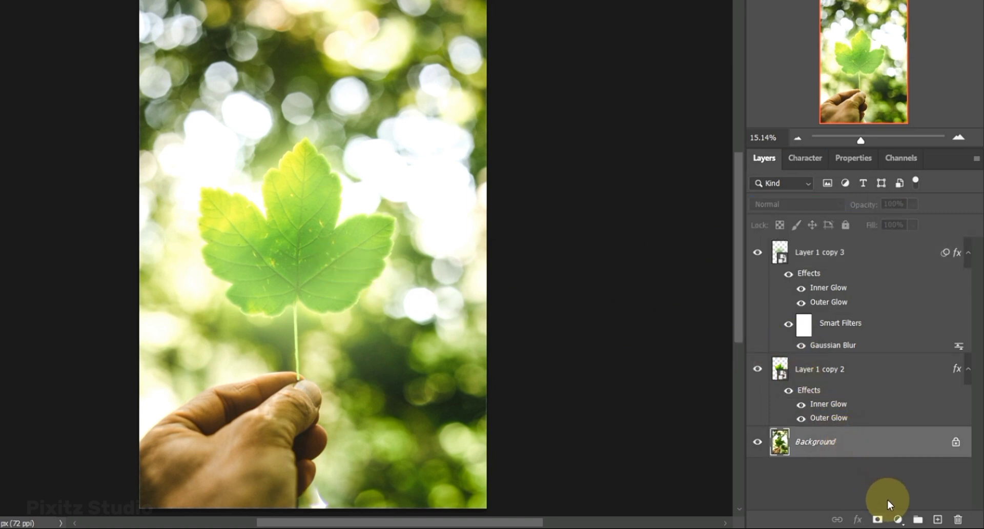
click(899, 519)
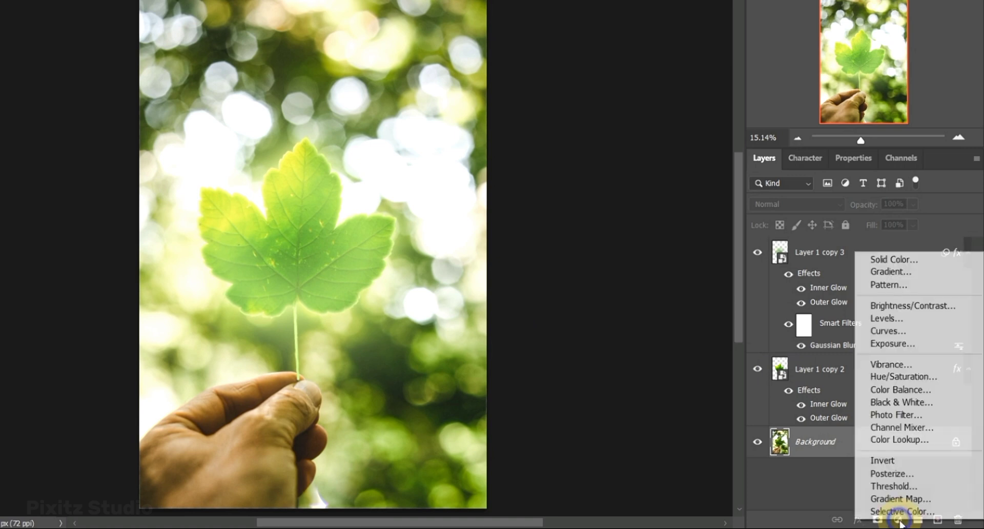
click(908, 440)
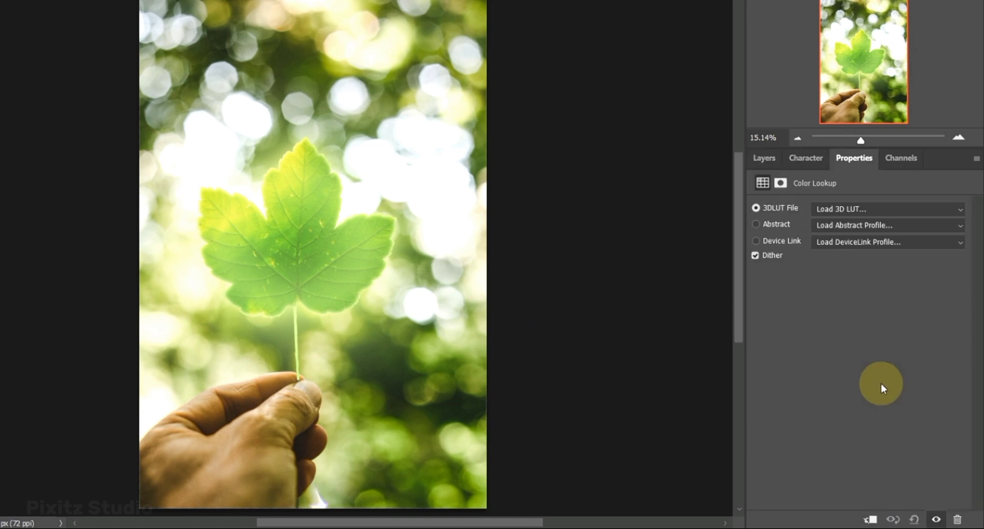
click(871, 209)
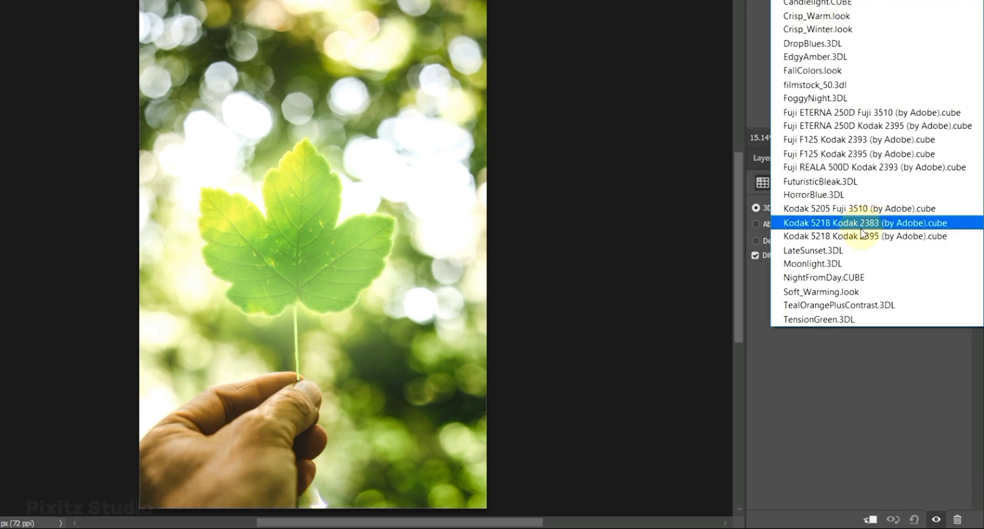
click(849, 265)
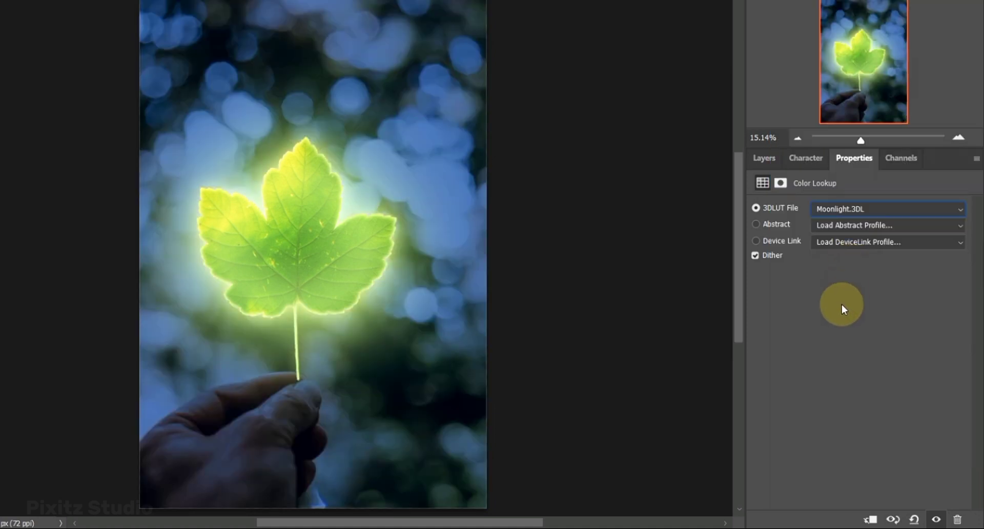
- Paint black on the Color Lookup mask with a much smaller brush over the thumb and fingertips holding the stem
click(763, 156)
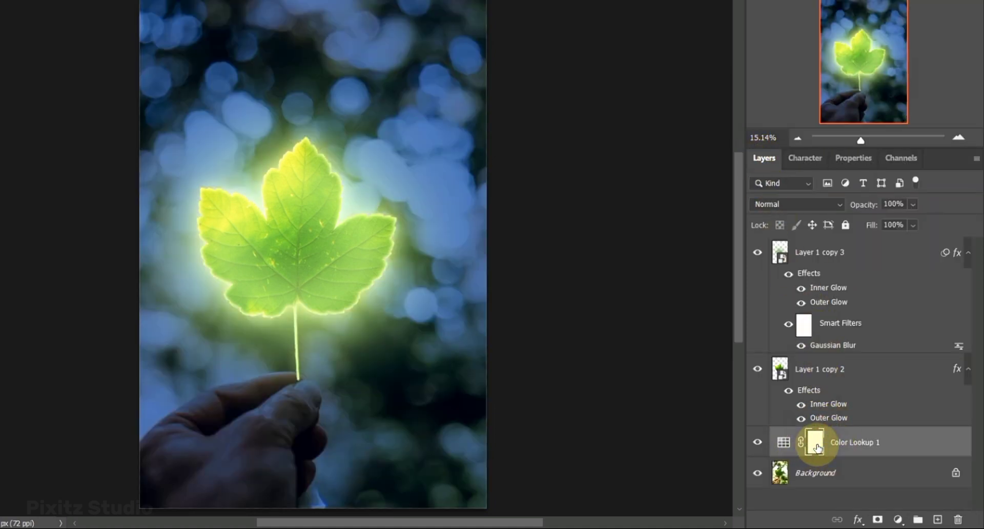
key(b)
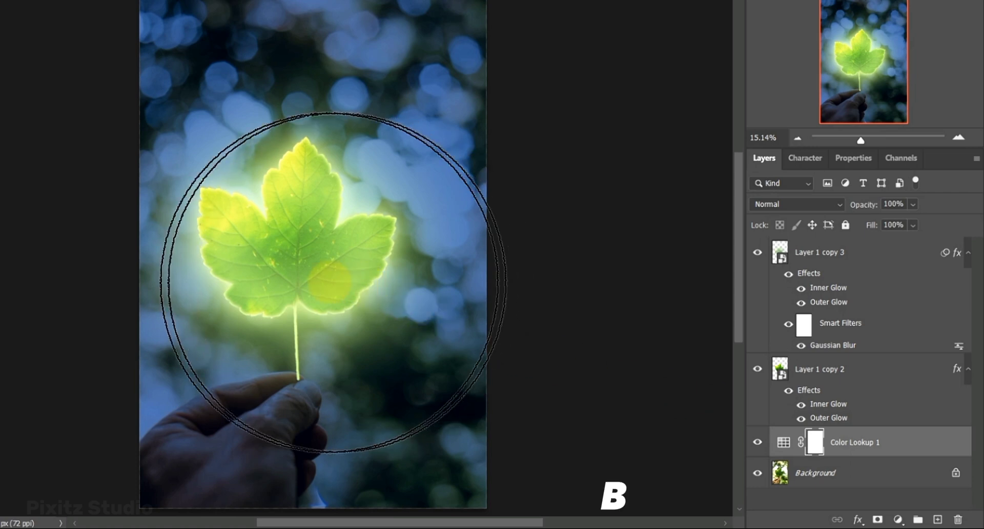
key(bracketleft)
key(bracketleft)
key(bracketleft)
key(bracketleft)
key(bracketleft)
key(bracketleft)
key(bracketleft)
key(bracketleft)
key(bracketleft)
key(bracketleft)
key(bracketleft)
key(bracketleft)
key(bracketleft)
key(bracketleft)
key(bracketleft)
key(bracketleft)
key(bracketleft)
key(bracketleft)
key(bracketleft)
key(bracketleft)
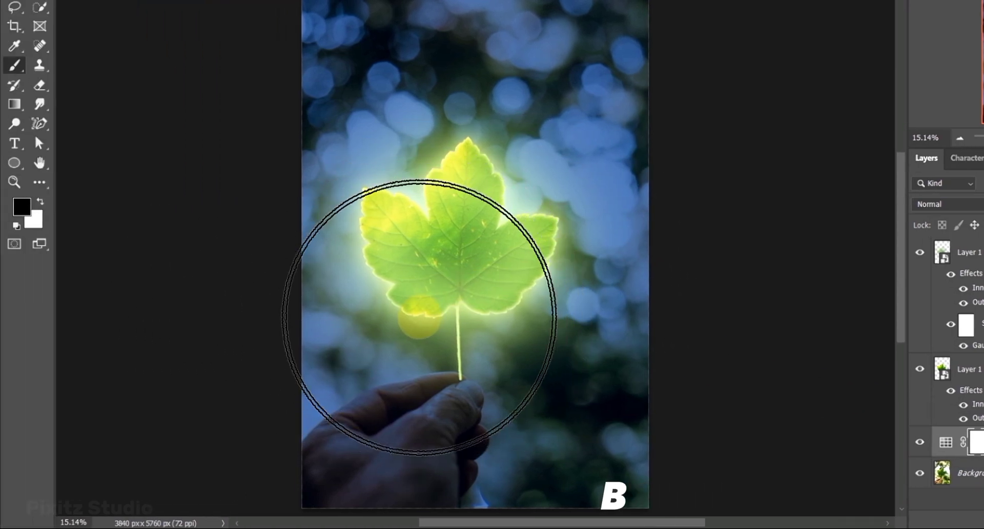
key(bracketleft)
key(bracketleft)
key(bracketleft)
key(bracketleft)
key(bracketleft)
key(bracketleft)
key(bracketleft)
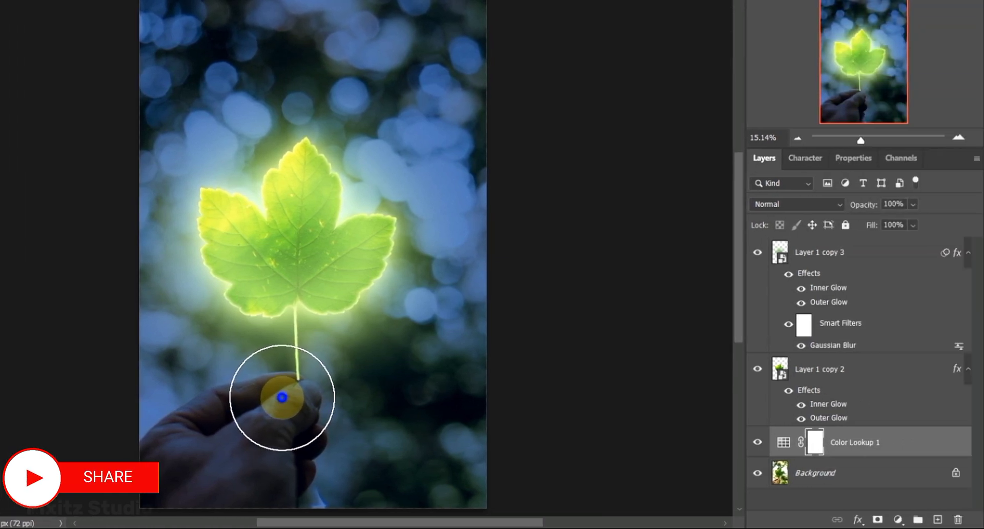
click(444, 397)
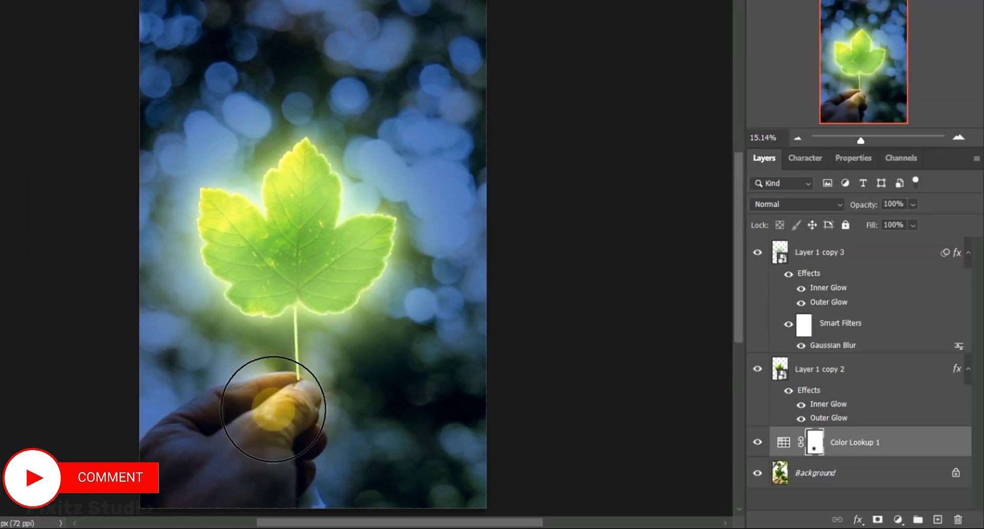
click(276, 400)
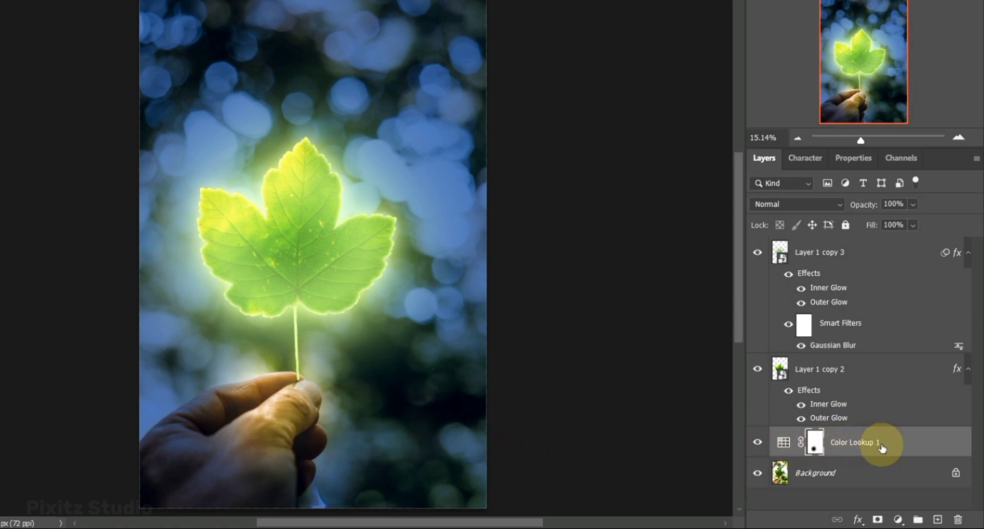
- Add an empty layer above the Color Lookup adjustment and use 99df63 as the foreground colour
click(938, 519)
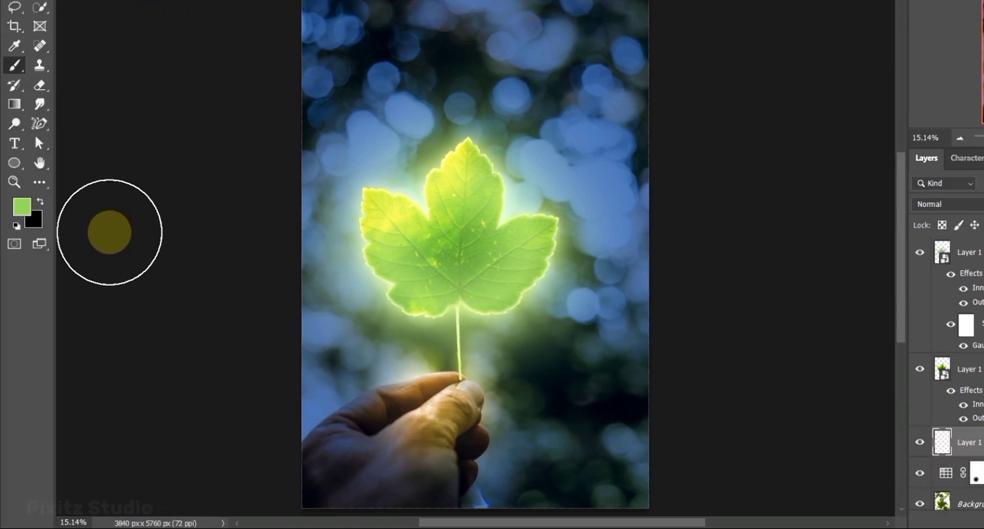
click(21, 206)
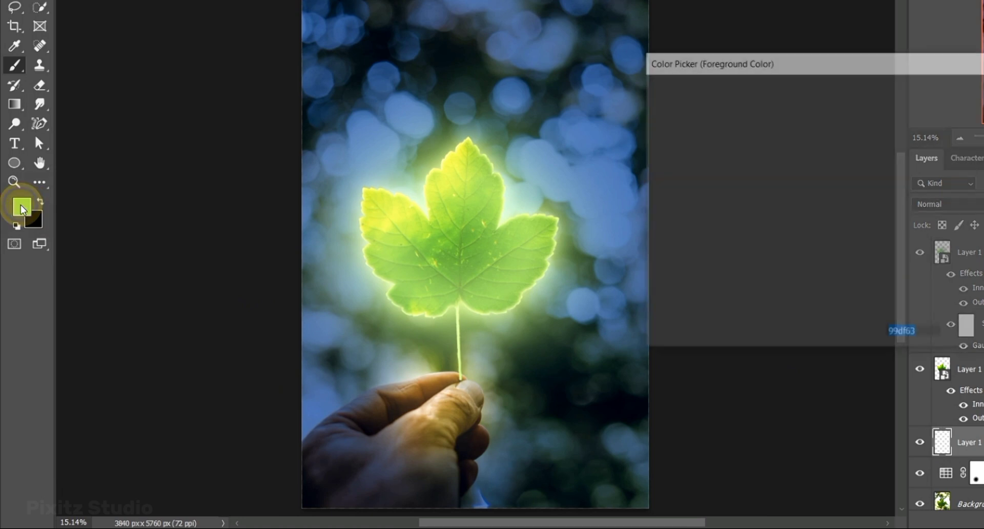
drag(720, 75, 424, 80)
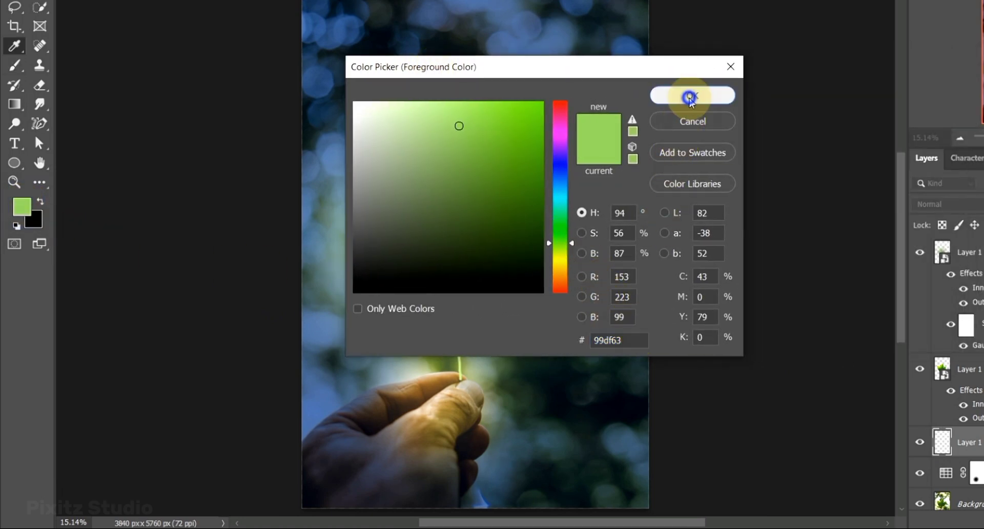
click(689, 96)
- Paint green over the thumb and fingertips on the empty layer and set its blend mode to Color Burn
click(453, 389)
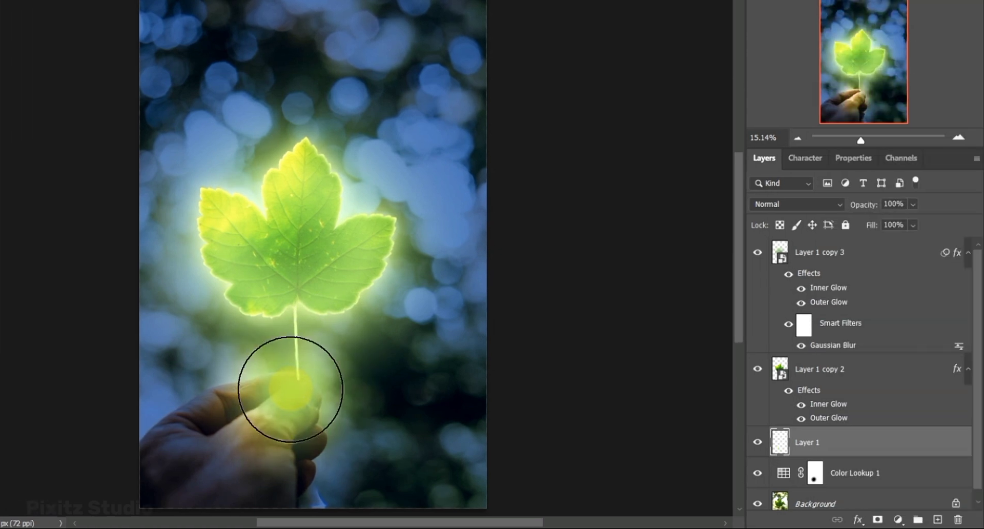
key(ctrl+z)
click(297, 398)
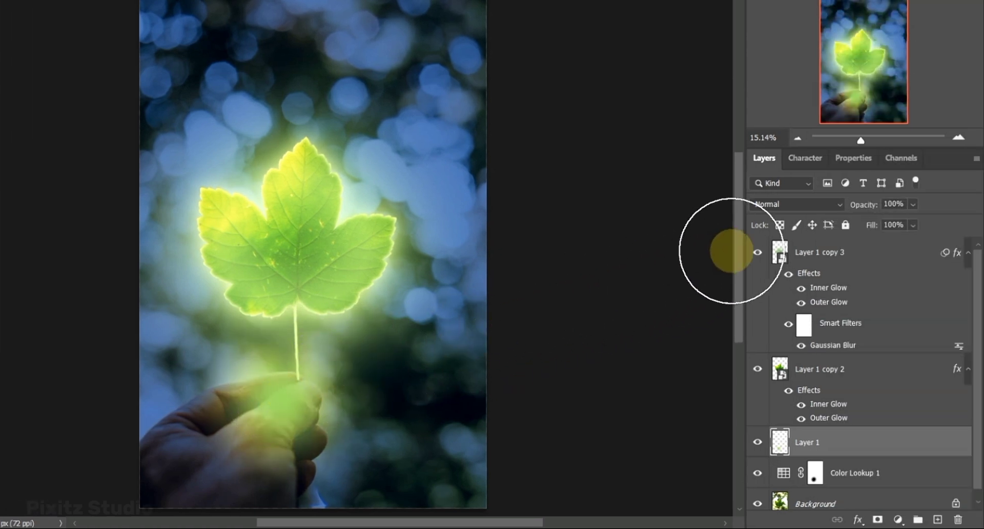
click(792, 206)
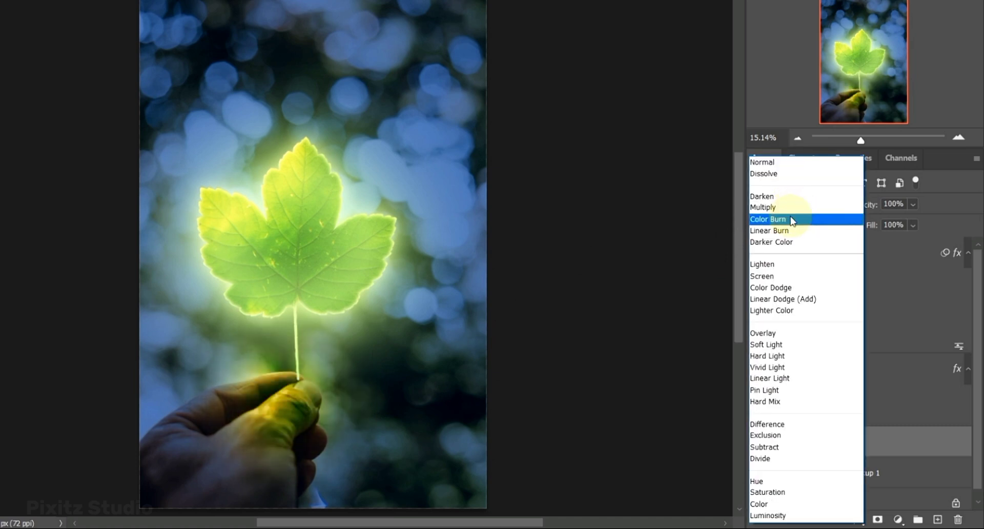
click(792, 221)
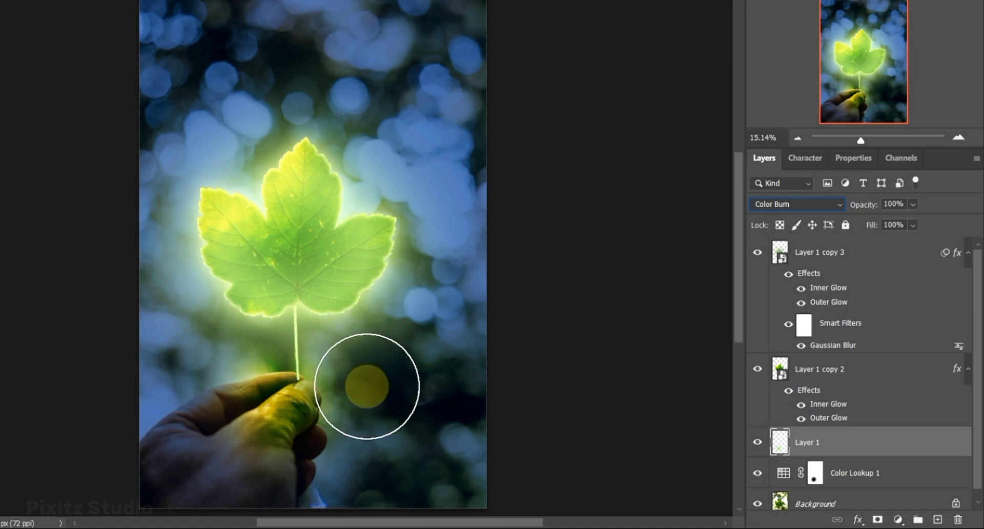
- Add an empty layer above the Color Burn layer and paint one green dab centred on the leaf with a soft brush enlarged beyond the leaf's width
click(936, 518)
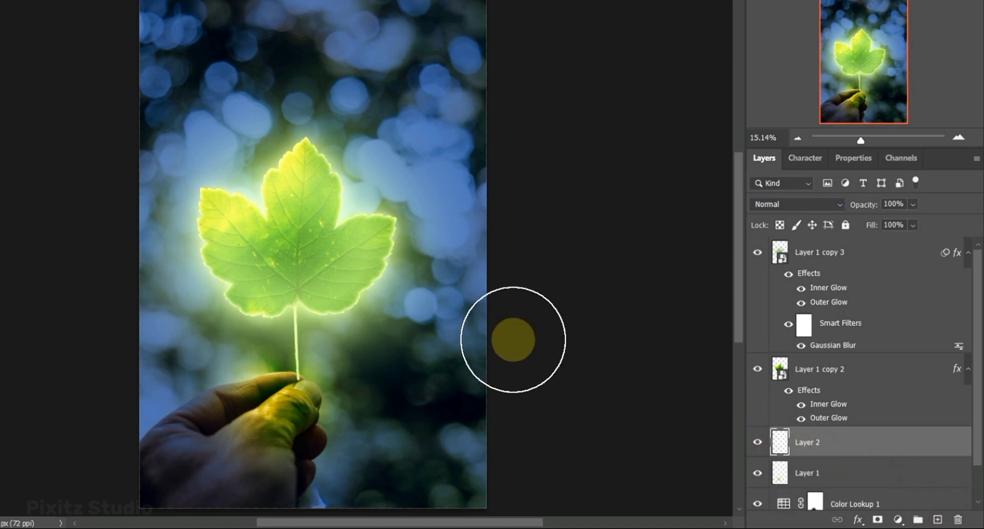
key(bracketright)
key(bracketright)
key(bracketright)
key(bracketright)
key(bracketright)
key(bracketright)
key(bracketright)
key(bracketright)
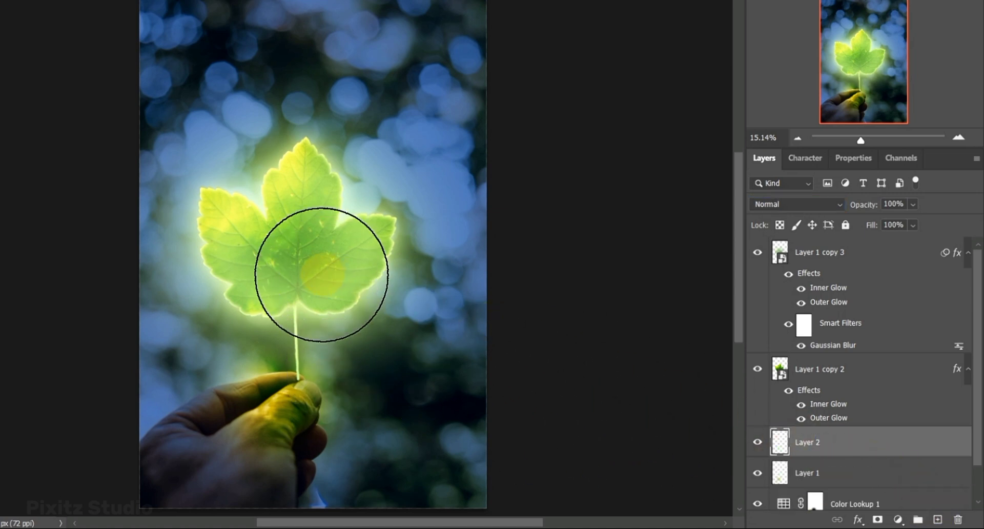
key(bracketright)
key(bracketright)
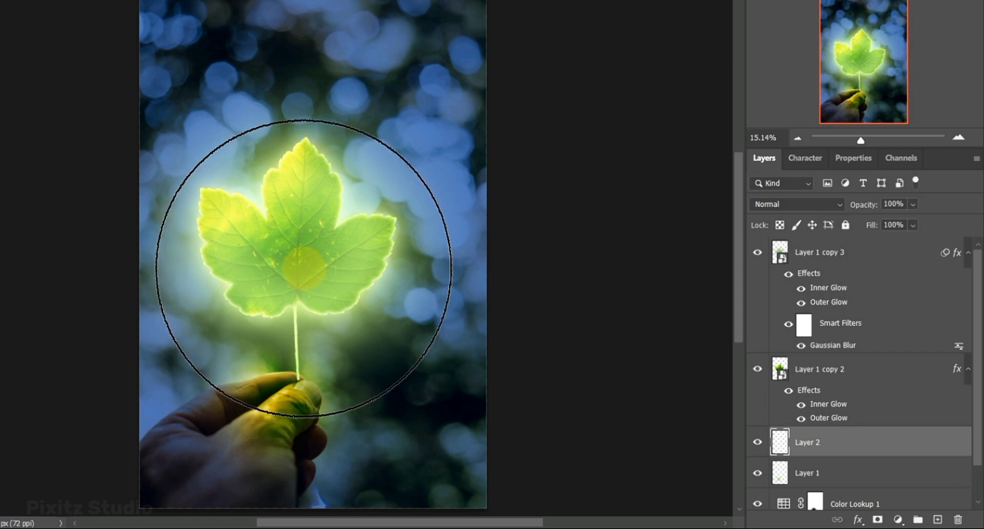
click(301, 244)
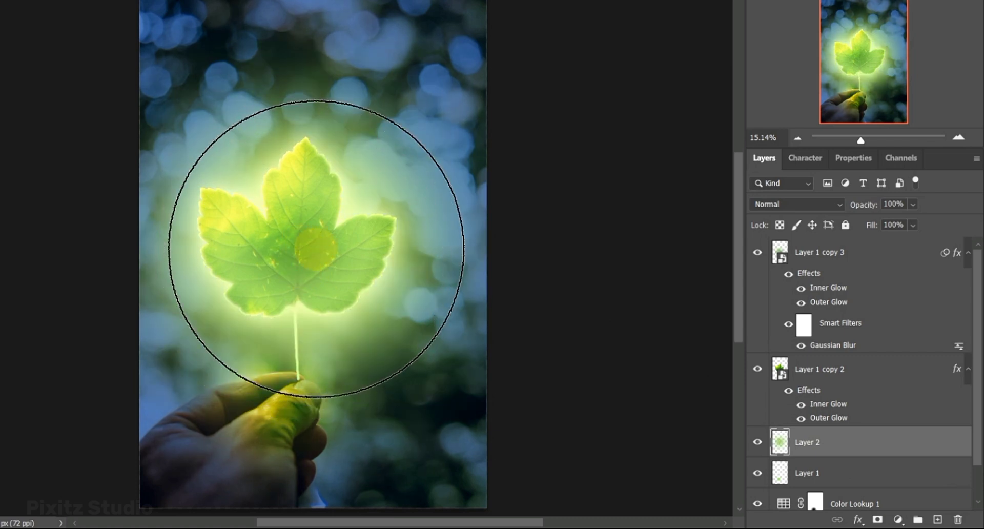
- Set Layer 2's blend mode to Dissolve and its opacity to 2% for scattered green specks
click(829, 211)
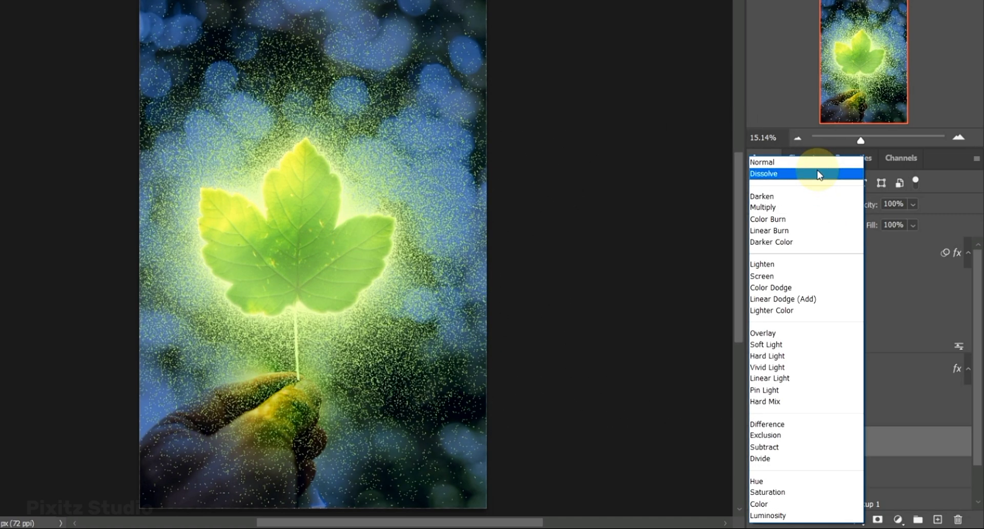
click(819, 175)
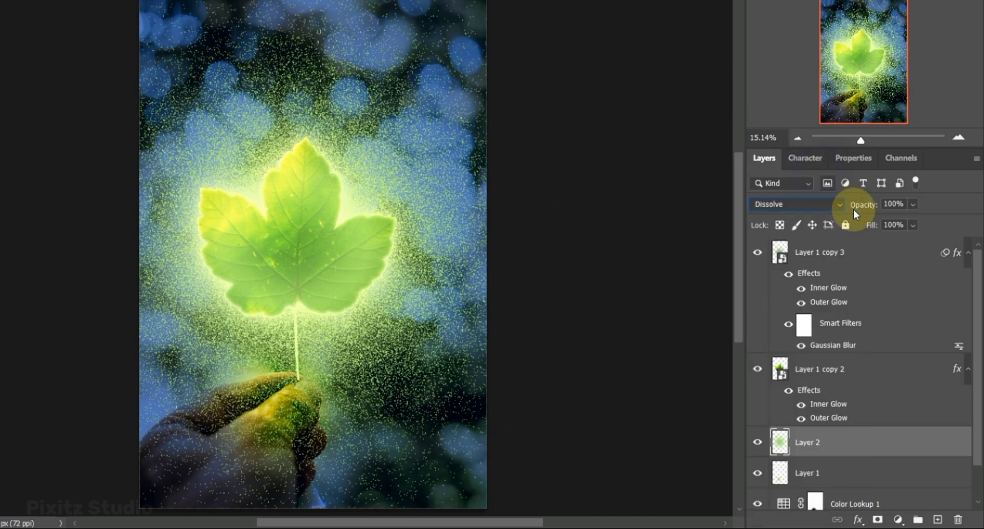
drag(928, 222, 865, 225)
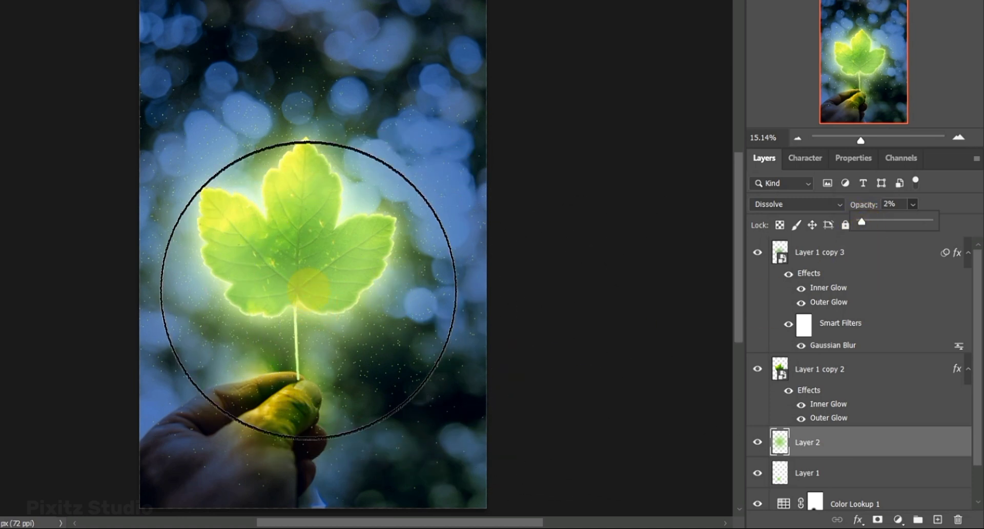
- Add another empty layer above the Dissolve layer, paint one large soft green dab over the leaf, and slightly lower the layer's opacity
click(935, 521)
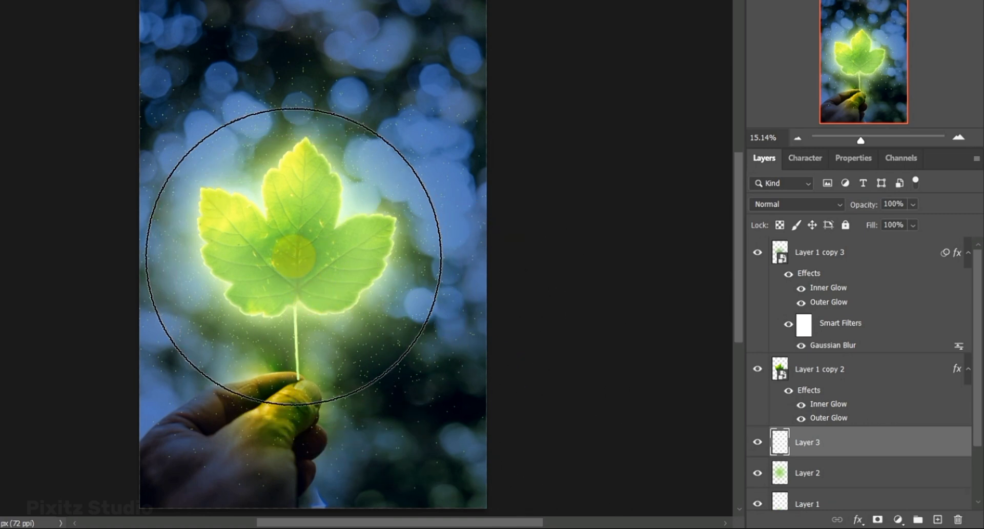
click(294, 259)
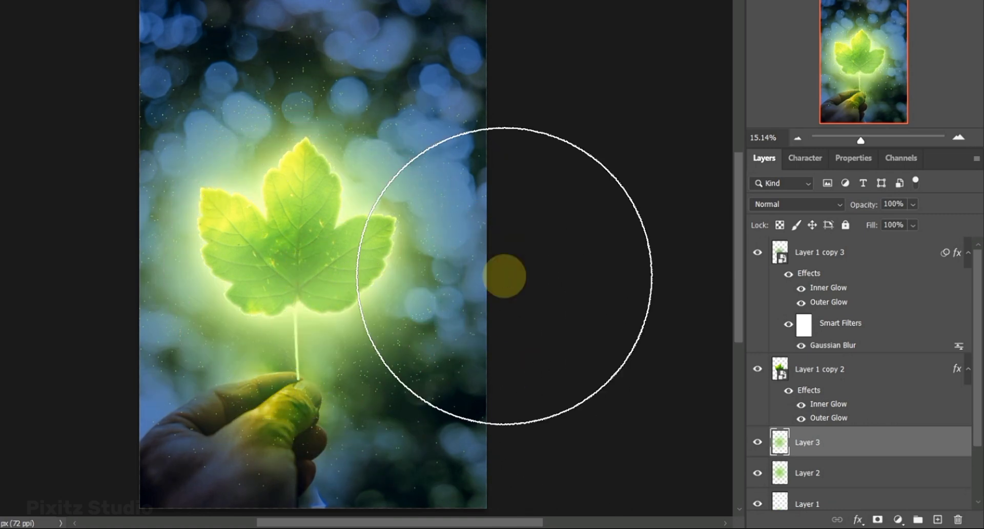
click(913, 204)
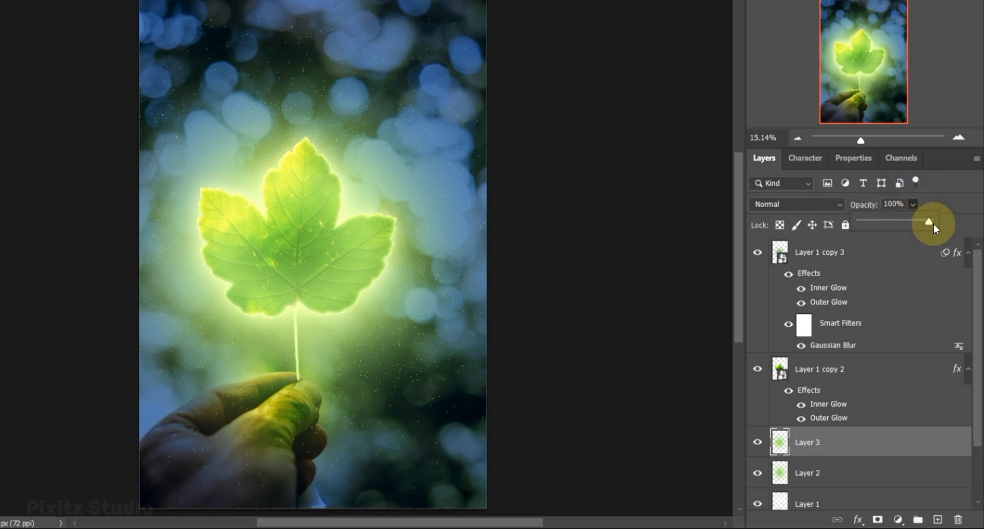
drag(933, 222, 921, 226)
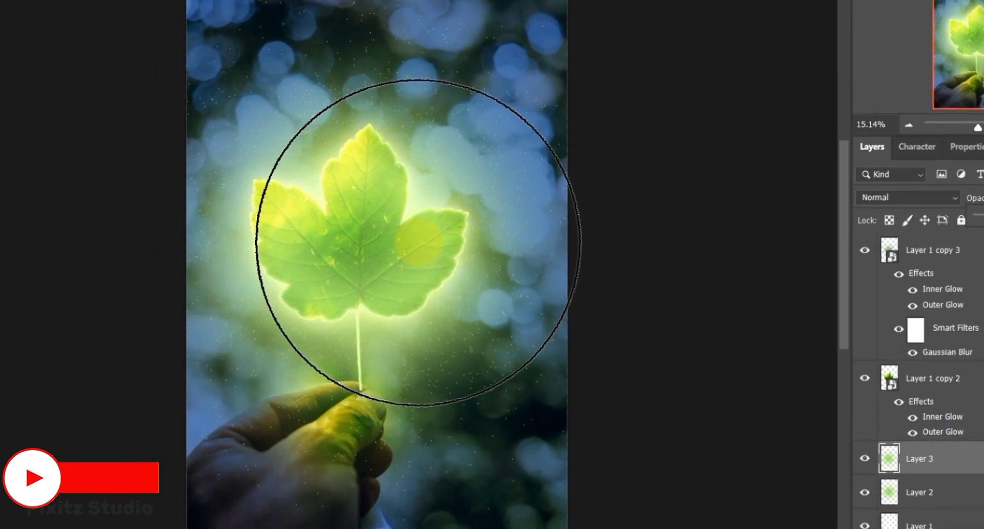
key(v)
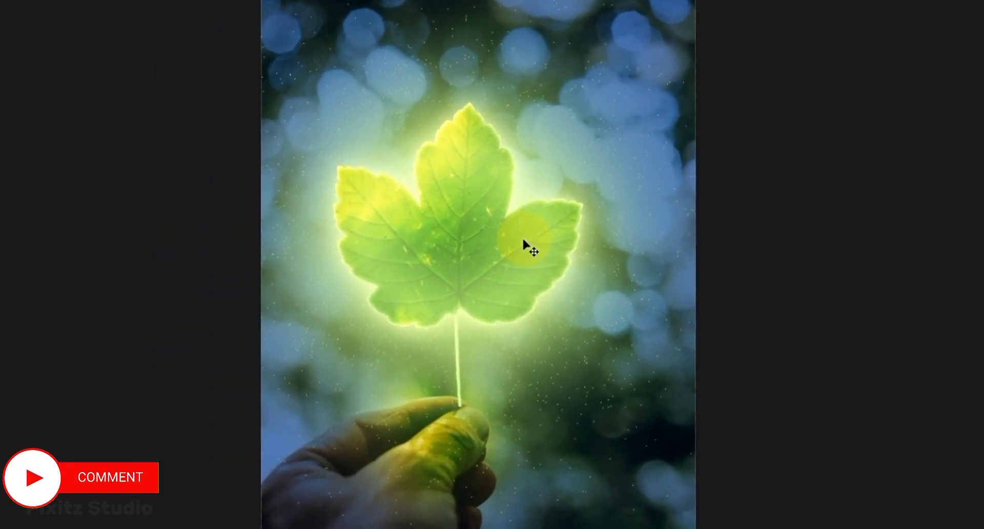